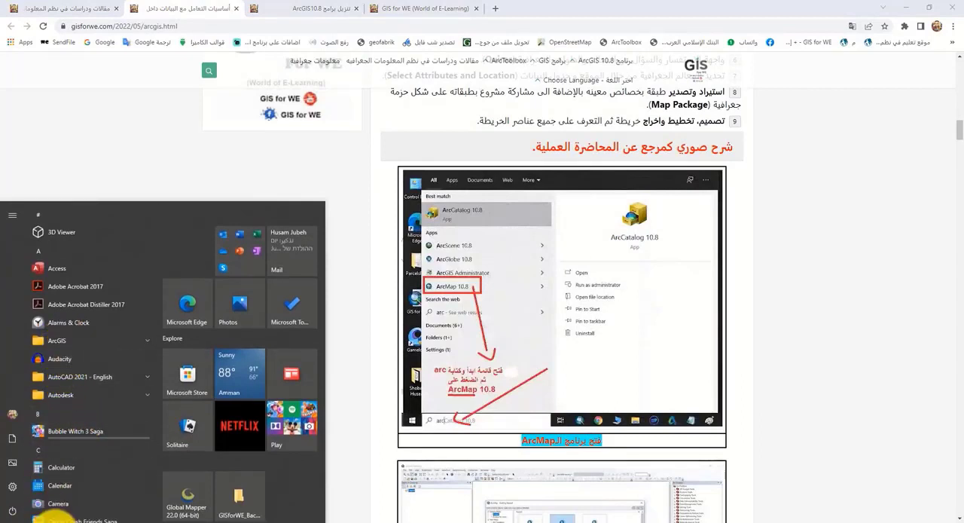
Step: Launch ArcMap 10.8 from the ArcGIS program group
left_click(67, 522)
left_click(9, 519)
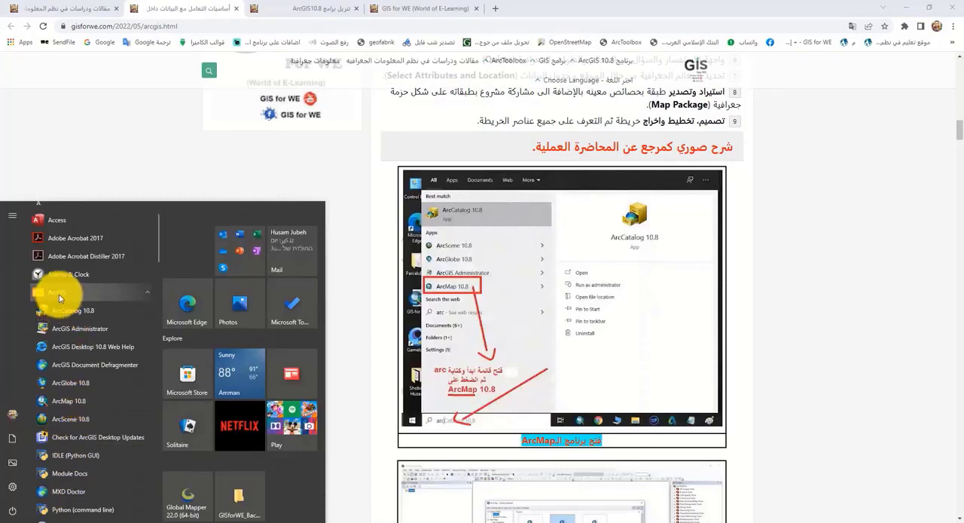
left_click(76, 405)
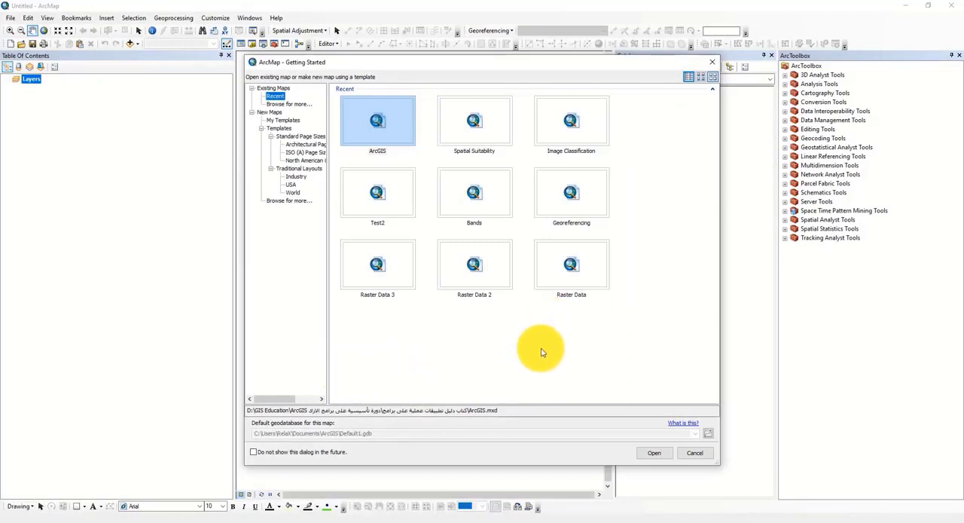
Step: Look through the recent map documents offered at startup, and dismiss the Getting Started dialog to begin with a blank map
left_click(480, 199)
left_click(478, 262)
left_click(388, 263)
left_click(577, 271)
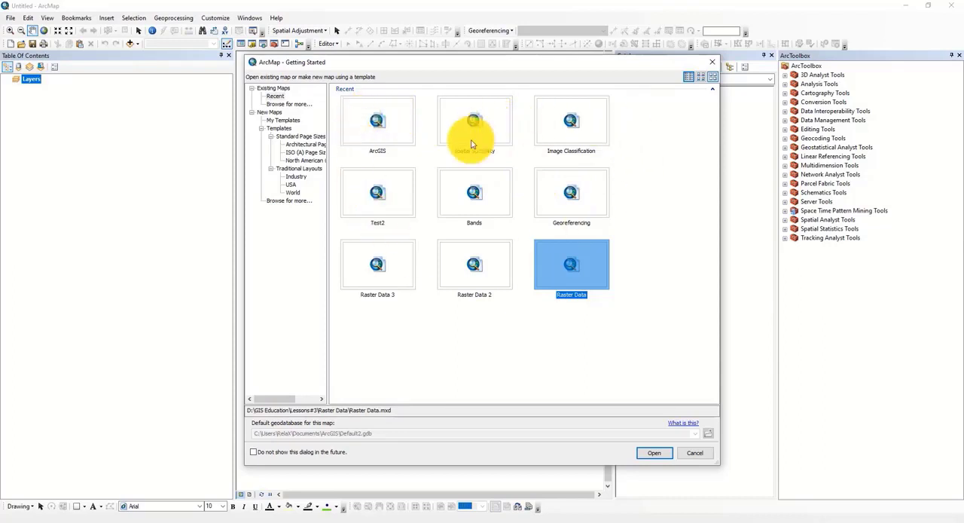
left_click(388, 200)
left_click(473, 193)
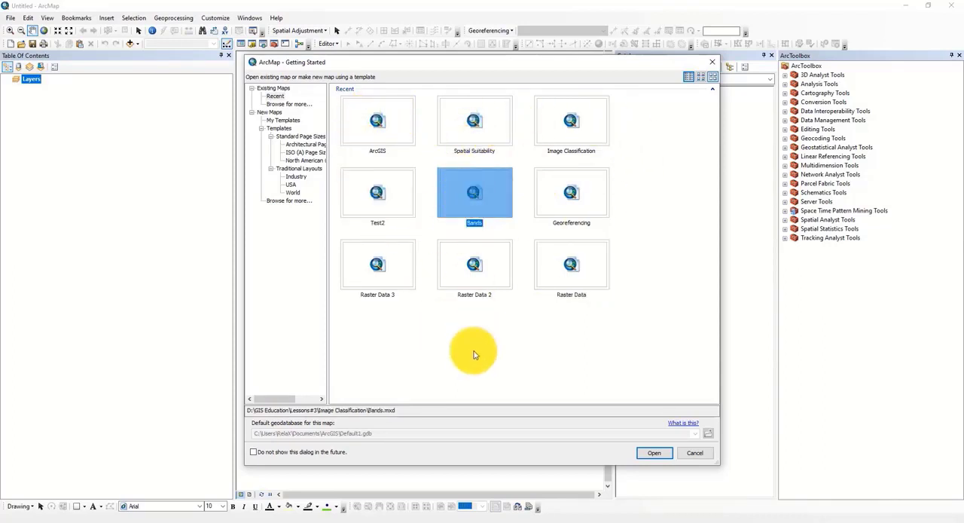
left_click(698, 455)
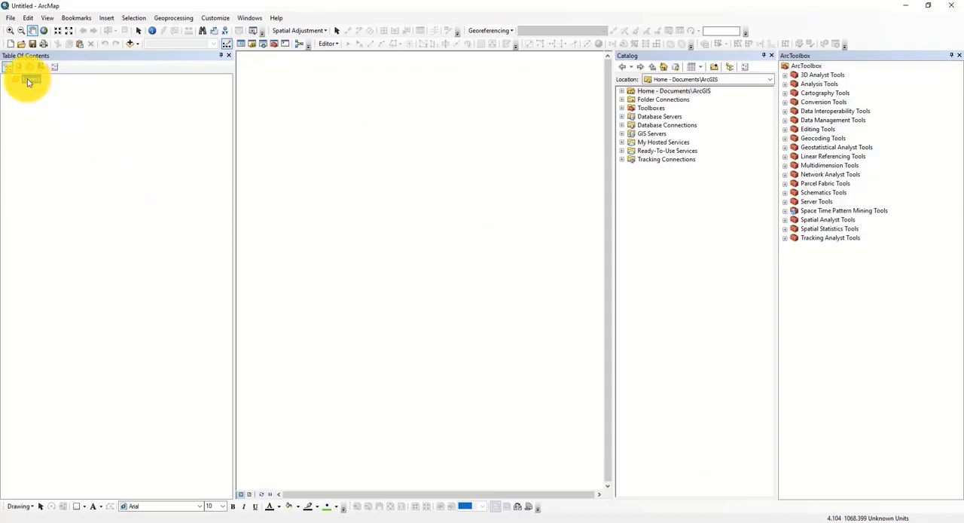
Step: Open the coordinate system properties of the Layers data frame and choose the favorite Palestine 1923 Palestine Grid
right_click(19, 78)
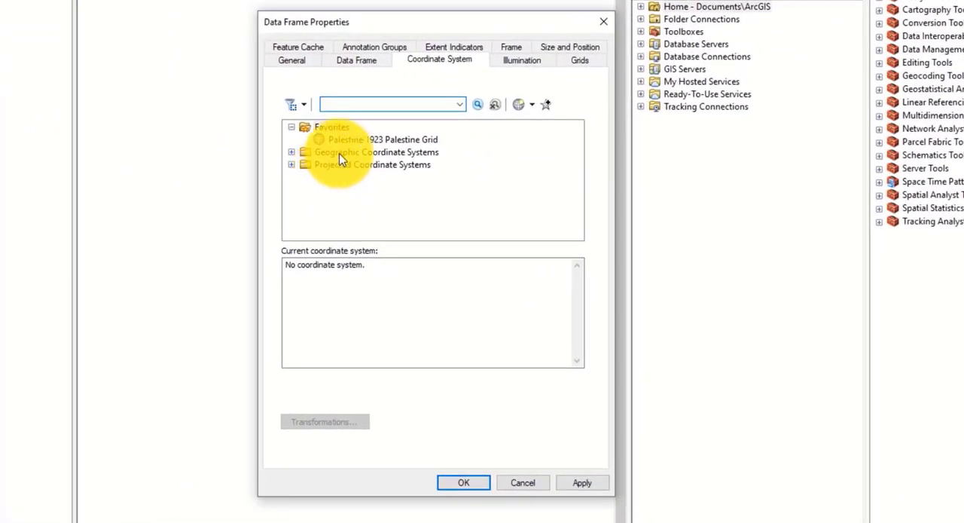
left_click(344, 165)
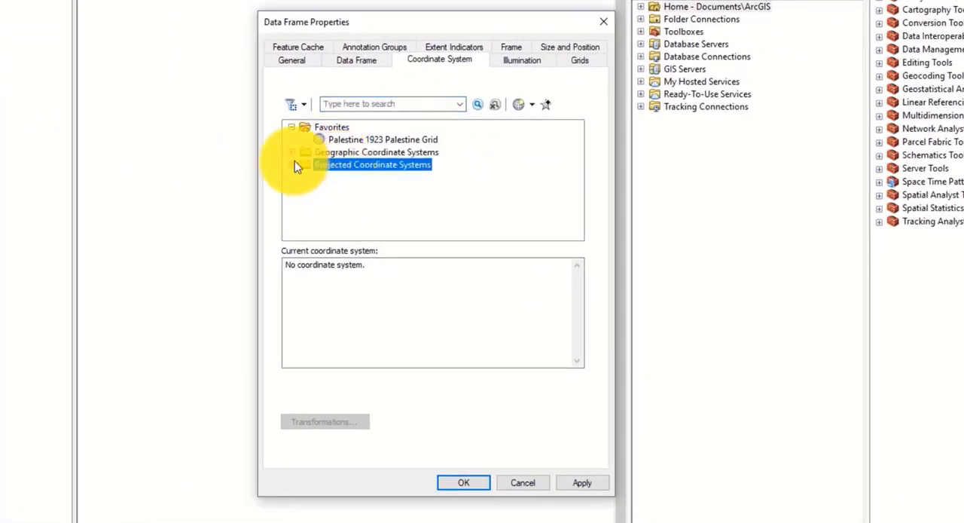
left_click(345, 140)
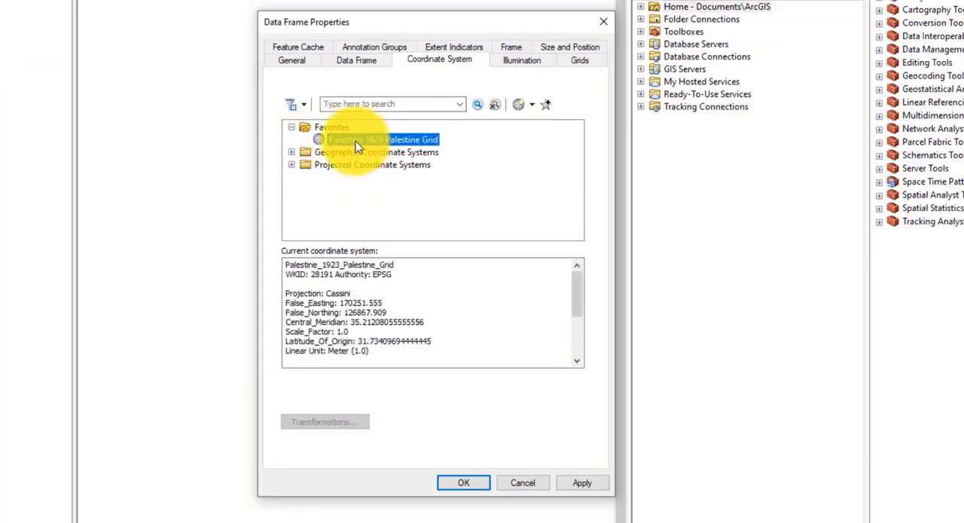
Step: Browse the projected systems to Gauss Kruger, Europe, select ETRS 1989 GK CM 9E, and collapse the expanded folders
left_click(293, 165)
left_click(304, 177)
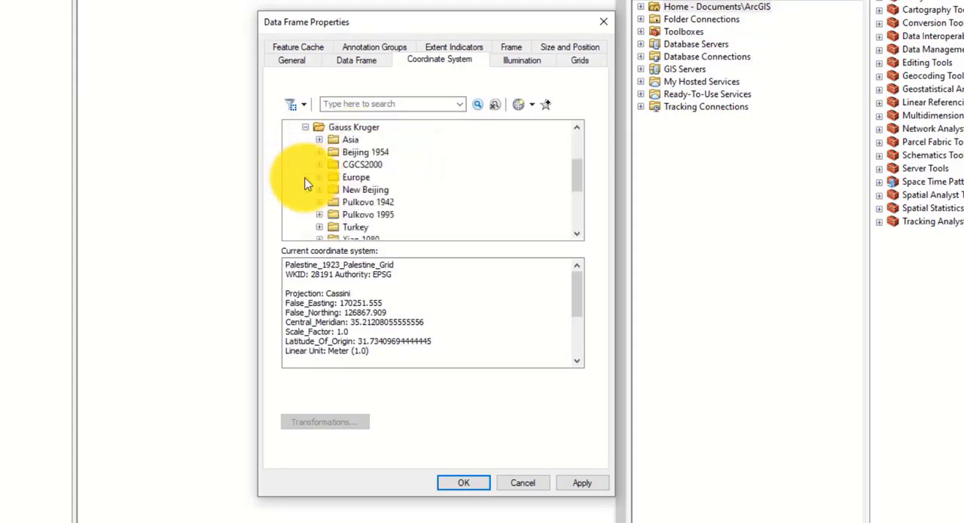
left_click(319, 178)
right_click(367, 166)
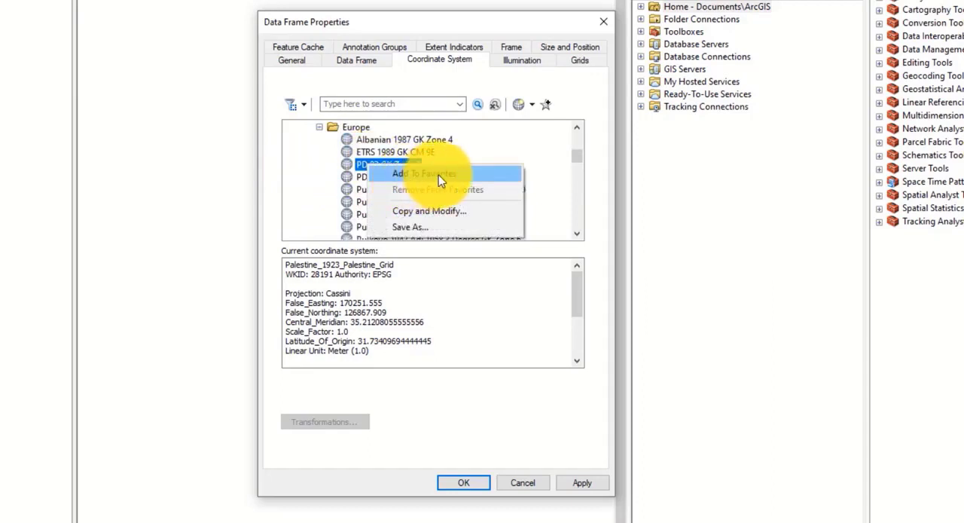
left_click(371, 154)
scroll(369, 157, "up", 2)
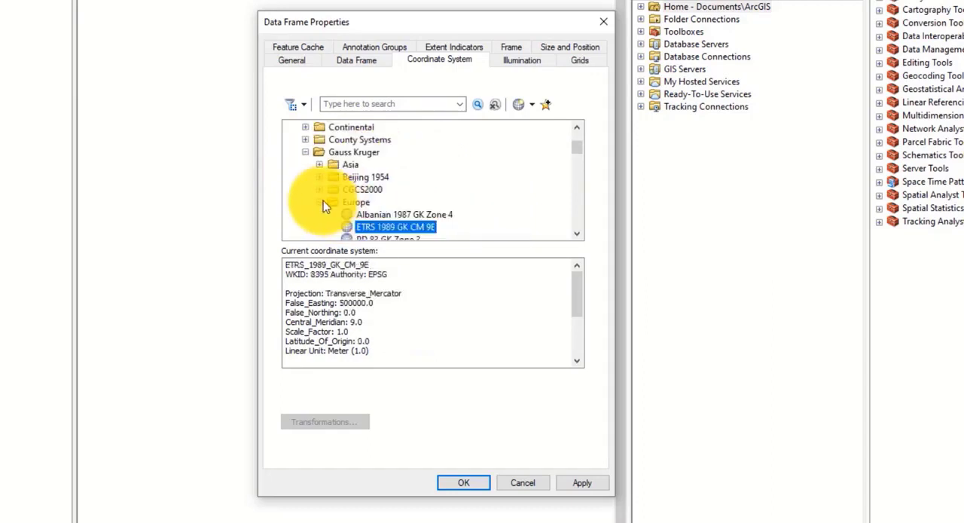
left_click(319, 200)
left_click(305, 151)
scroll(352, 188, "up", 2)
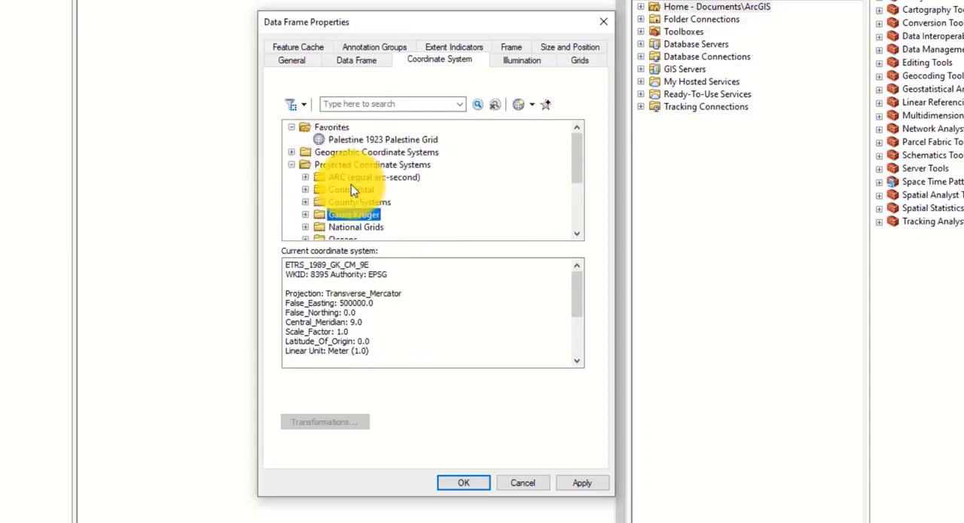
left_click(291, 164)
Step: Assign the favorite Palestine 1923 Palestine Grid to the data frame and confirm its properties
left_click(333, 127)
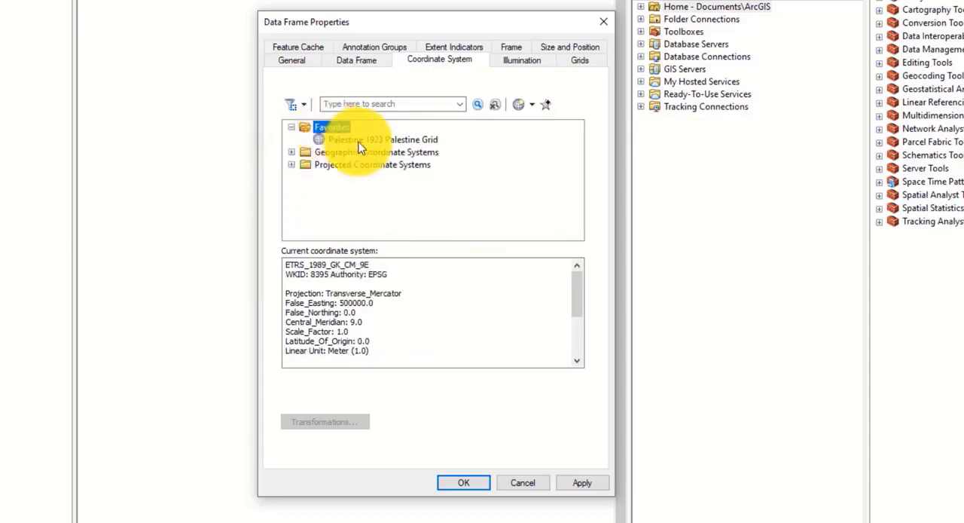
left_click(356, 140)
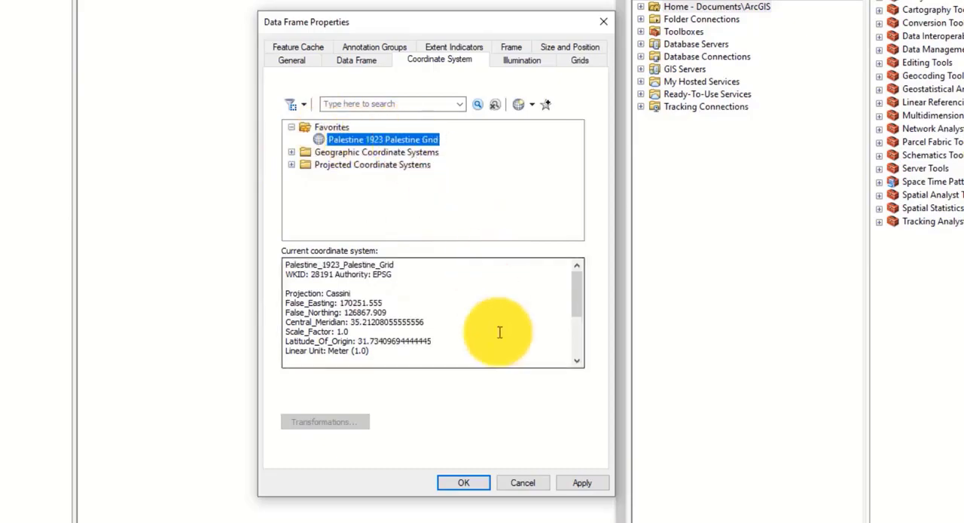
left_click(580, 483)
left_click(463, 482)
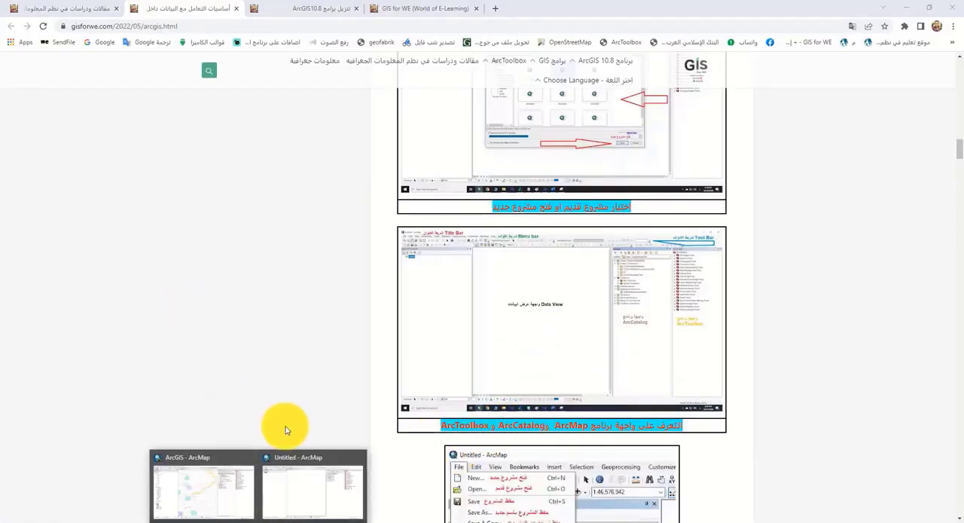
Step: Switch to the untitled ArcMap window and float the Catalog and ArcToolbox windows over the map
left_click(290, 463)
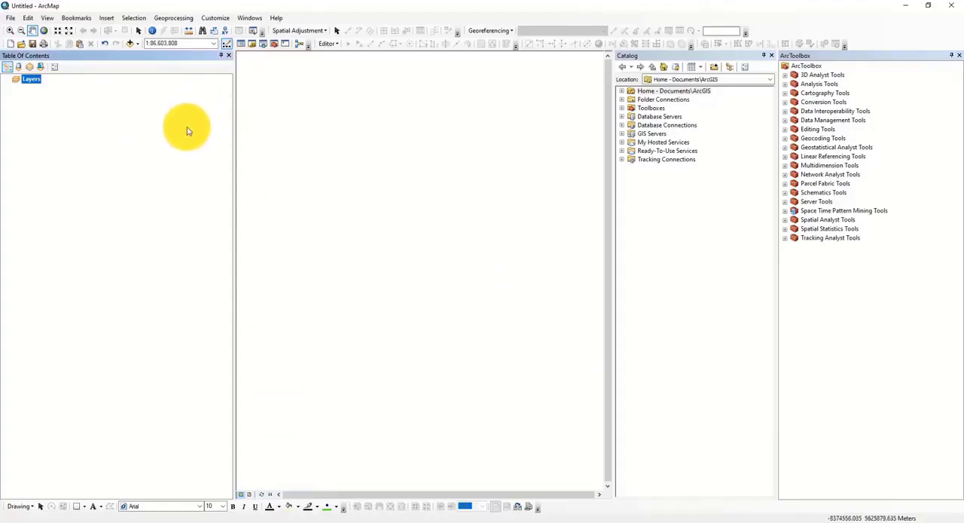
left_click(685, 186)
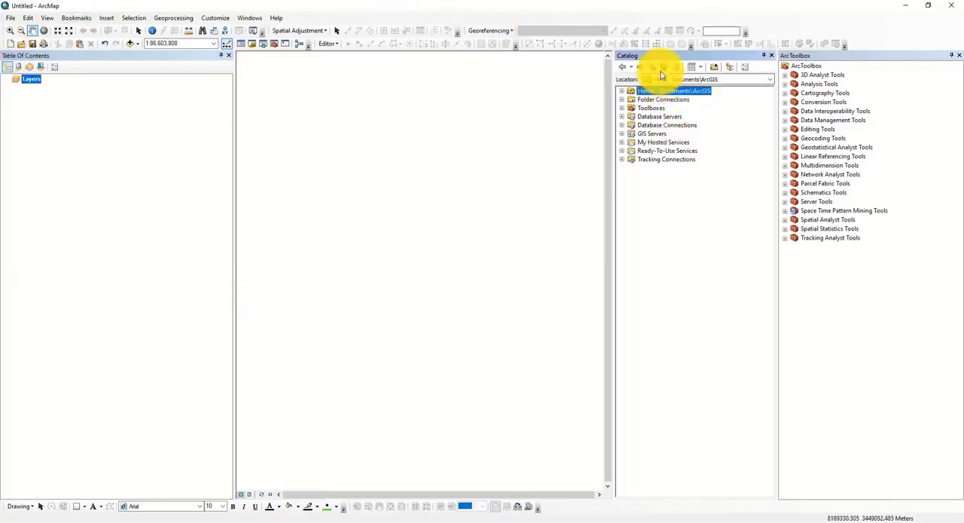
left_click_drag(578, 59, 458, 98)
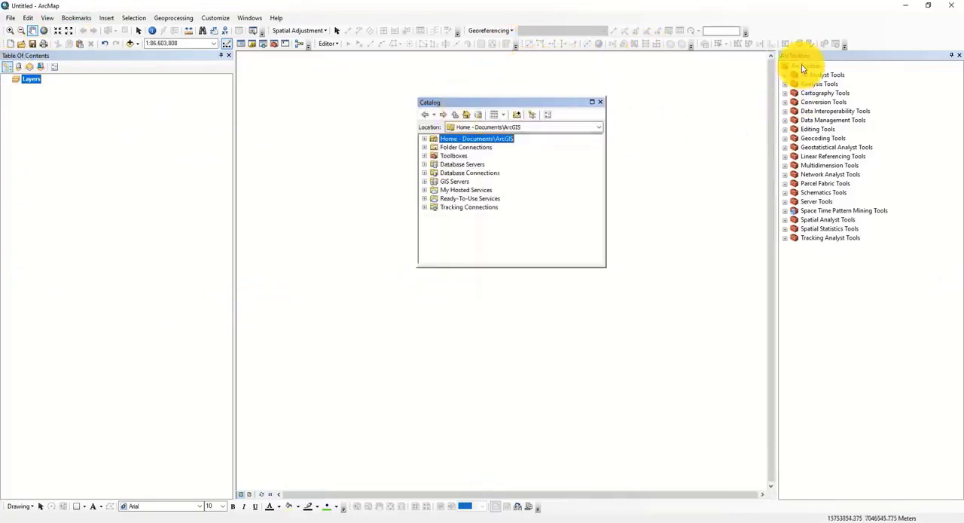
left_click_drag(796, 59, 687, 95)
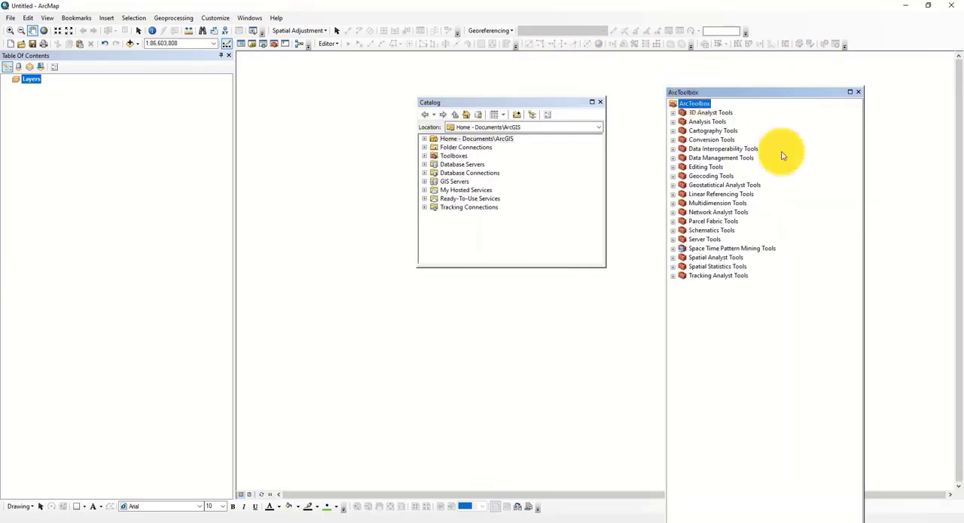
Step: Dock the floating ArcToolbox and Catalog windows side by side at the right edge of the workspace
left_click_drag(784, 156, 943, 275)
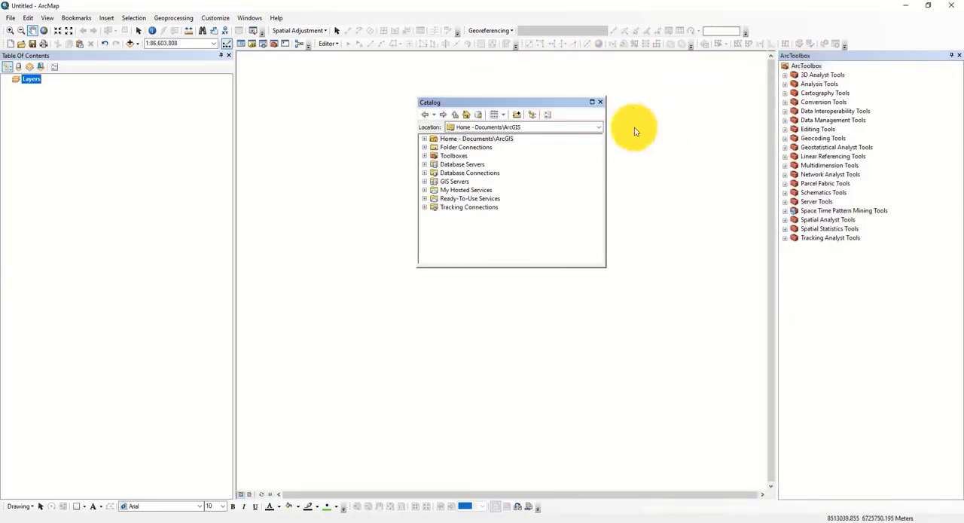
left_click_drag(635, 132, 460, 105)
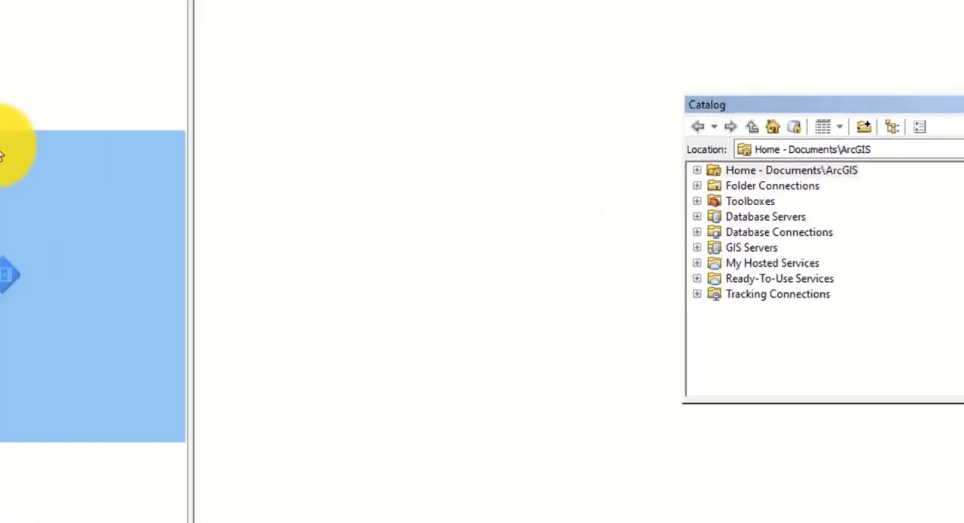
left_click_drag(1, 151, 948, 286)
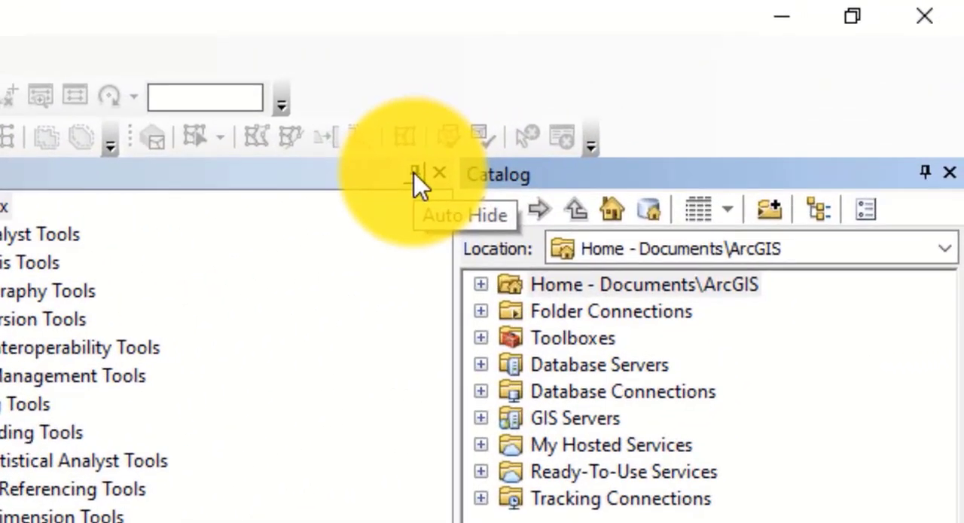
Step: Set the ArcToolbox and Catalog windows to auto-hide, and pin both of them open again
left_click(411, 172)
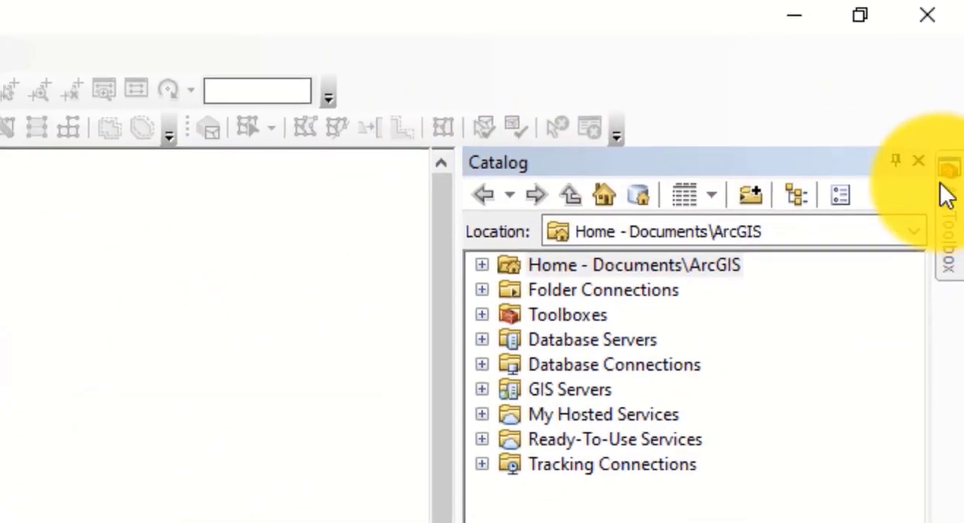
left_click(896, 160)
mouse_move(953, 204)
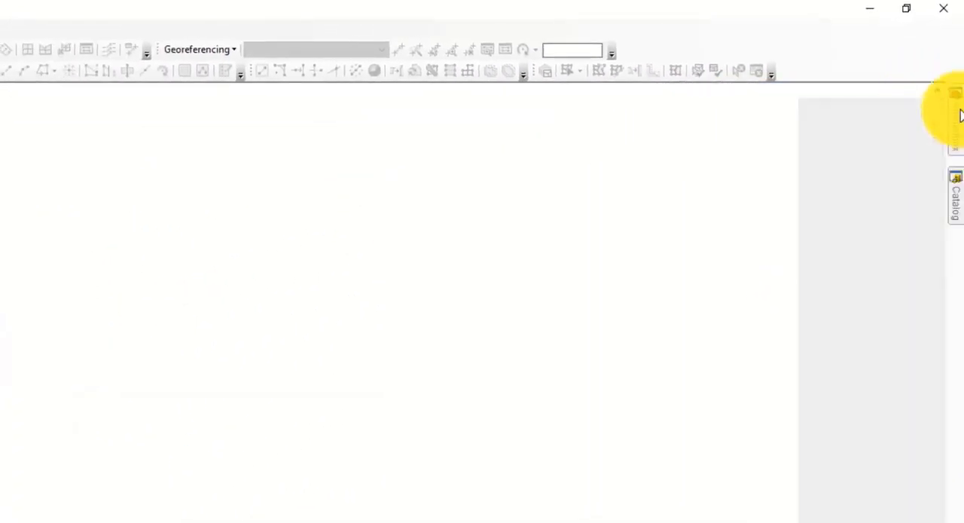
left_click(927, 89)
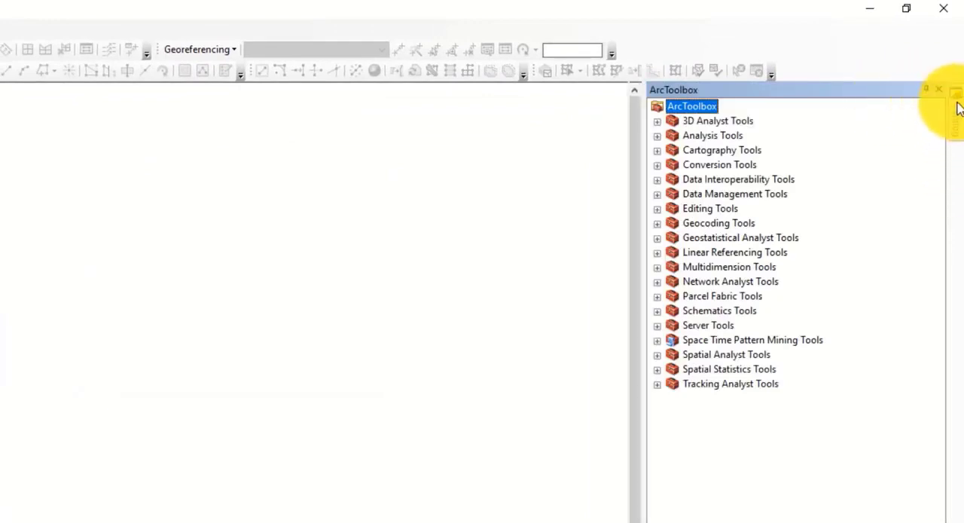
mouse_move(957, 108)
left_click(926, 91)
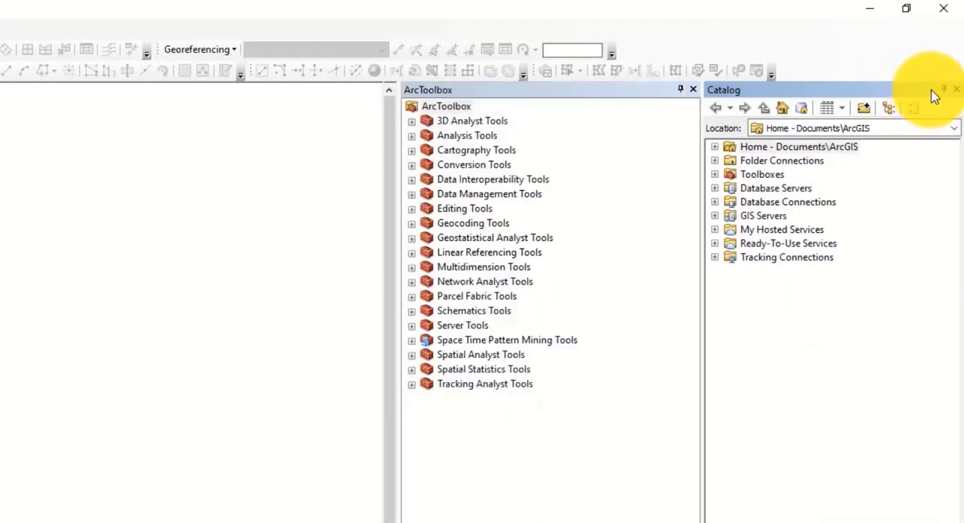
Step: Float the Catalog window over the map and return it to its docked place
left_click_drag(836, 90, 487, 110)
double_click(493, 108)
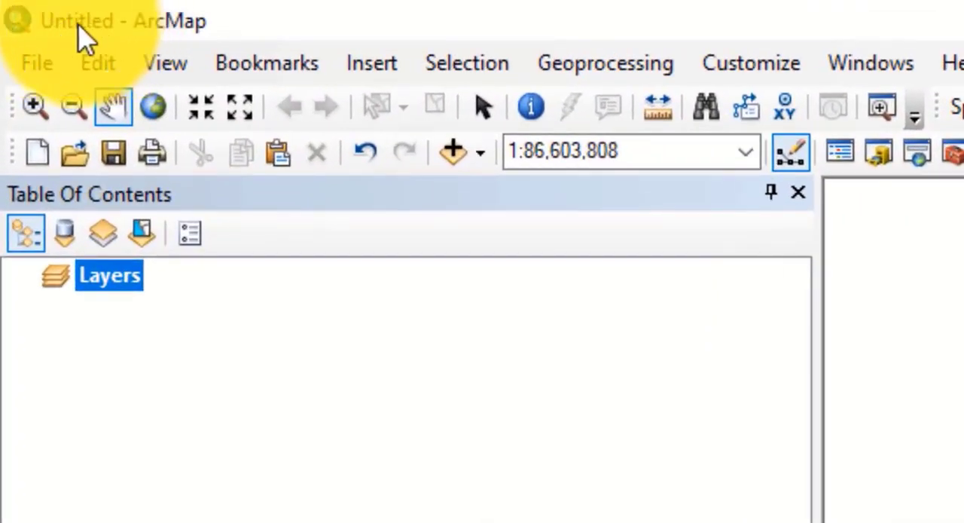
Step: Save the untitled map document as 21052022 in the دورة تأسيسية على برامج الارك folder
left_click(36, 62)
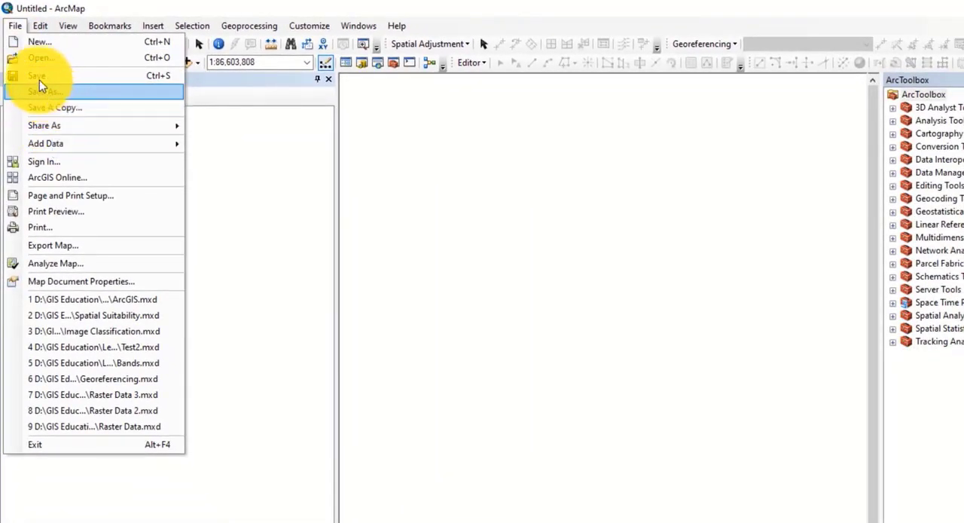
left_click(42, 91)
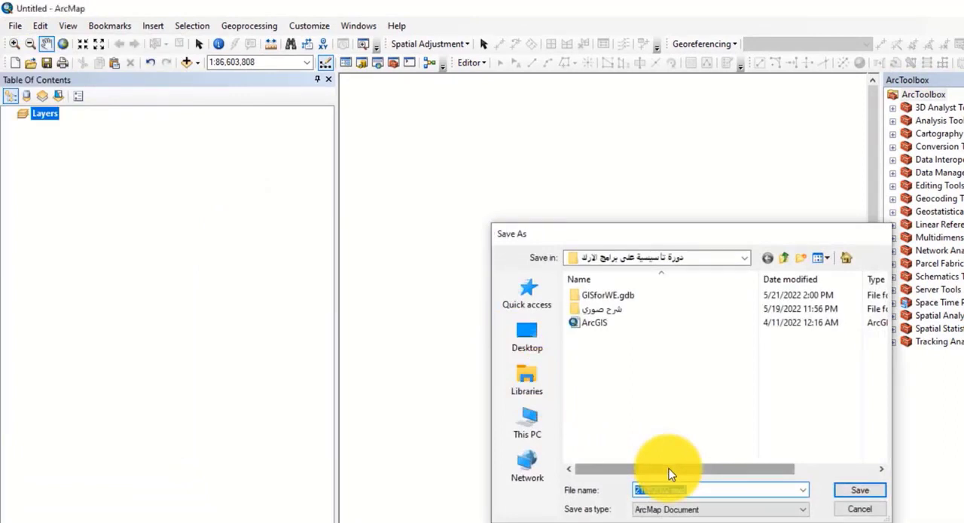
key("Return")
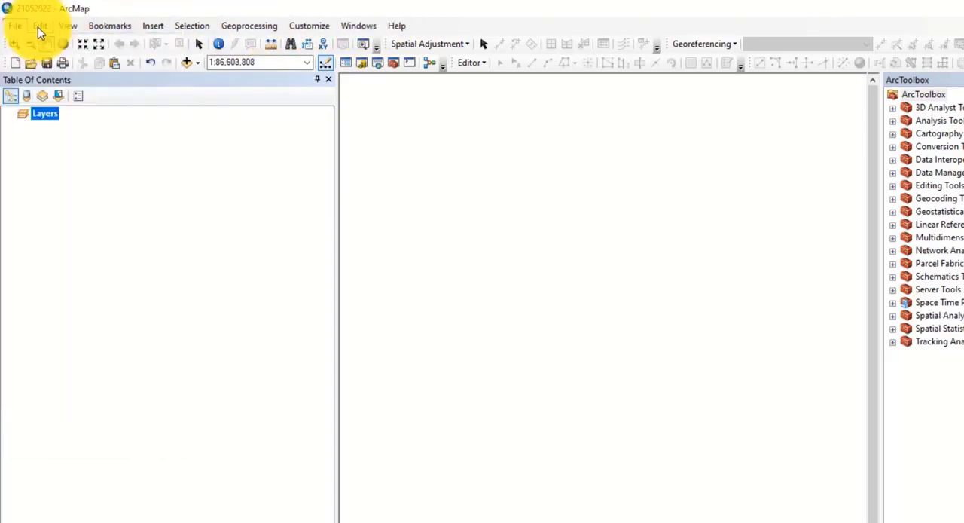
left_click(260, 27)
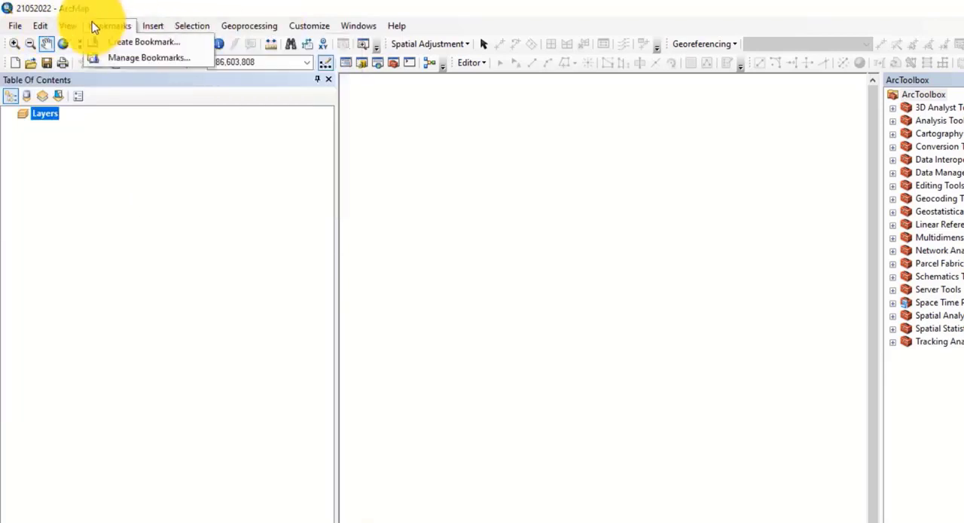
mouse_move(6, 25)
left_click(266, 25)
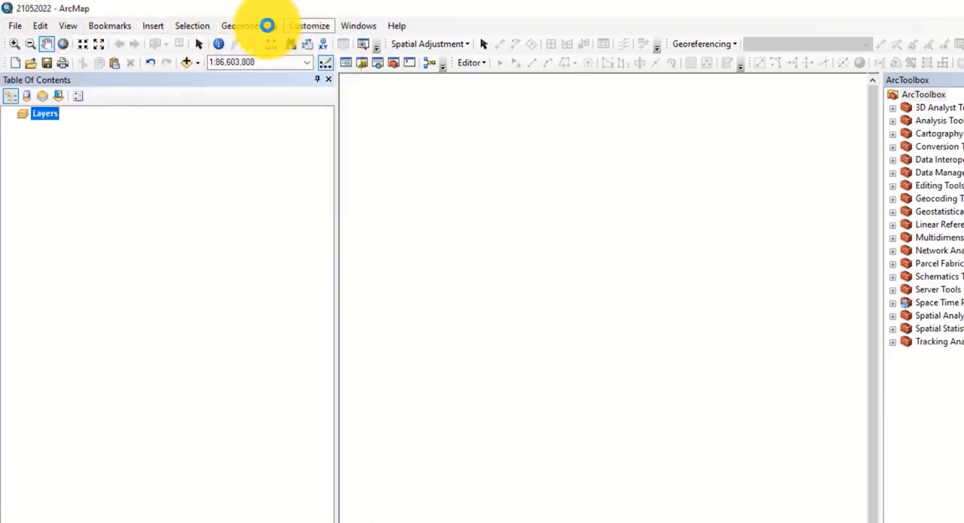
left_click(17, 27)
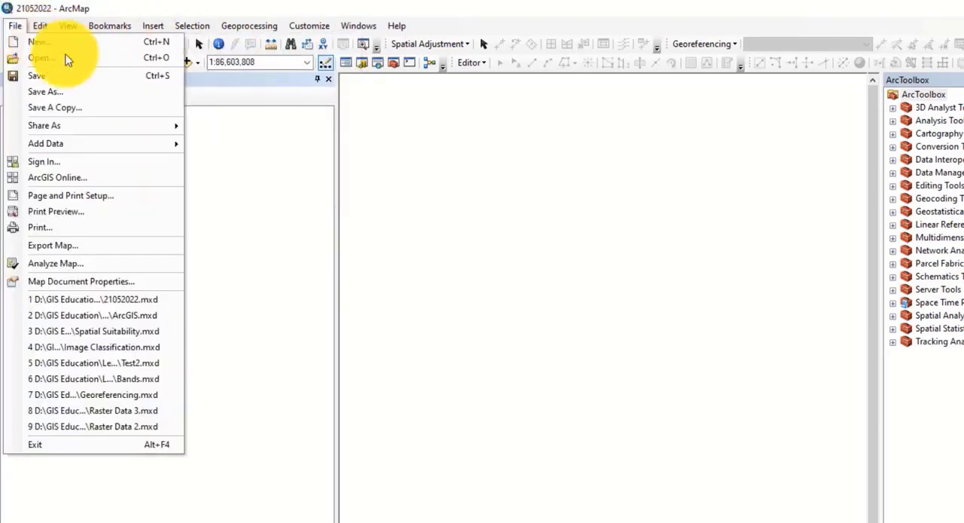
left_click(529, 91)
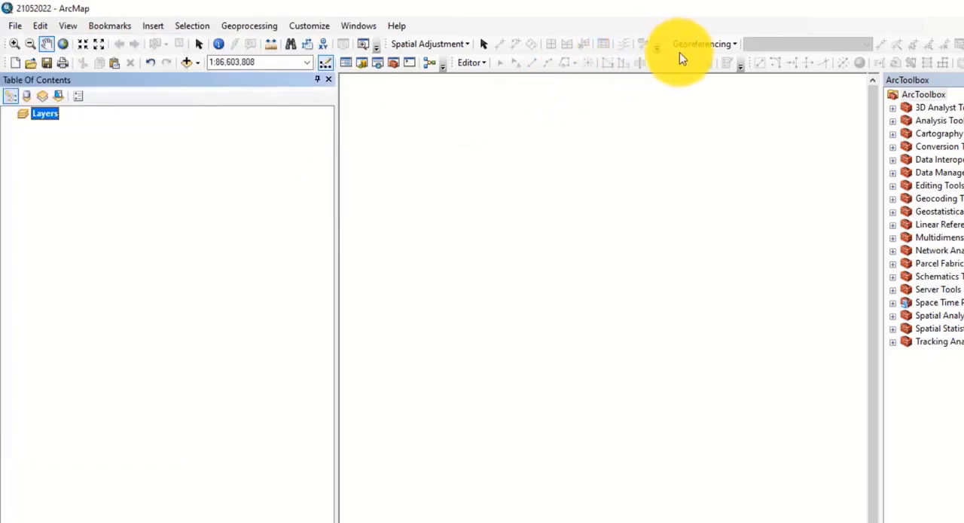
Step: Show the Edit Vertices toolbar and dock it in the toolbar row beside the Georeferencing toolbar
right_click(799, 30)
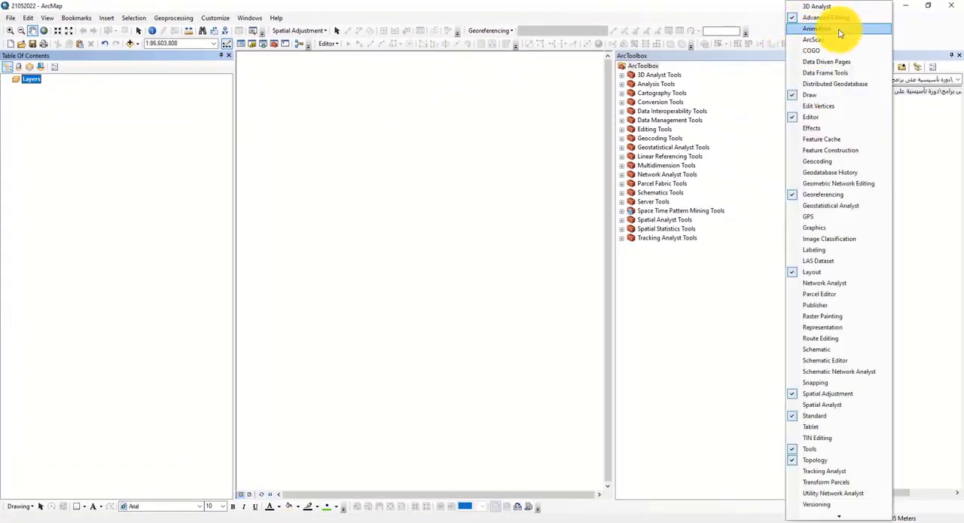
left_click(818, 106)
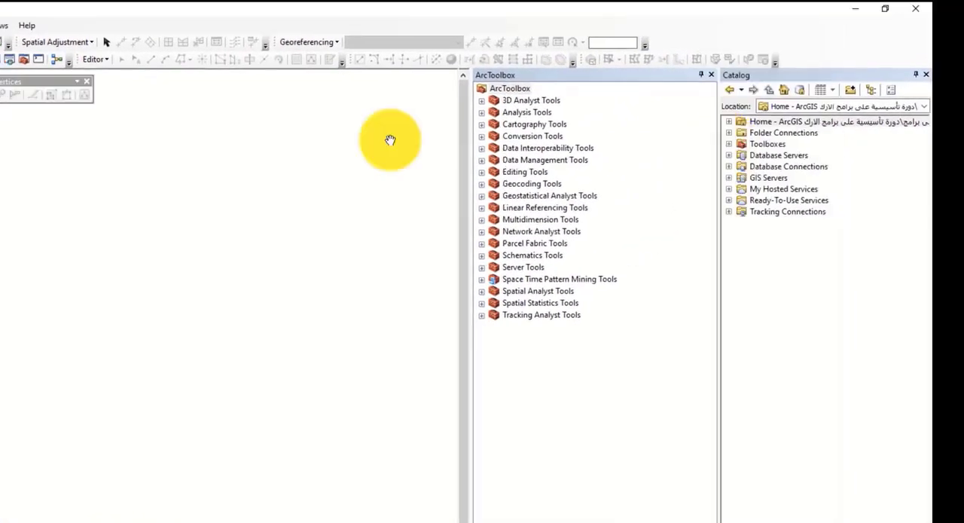
left_click_drag(32, 80, 242, 171)
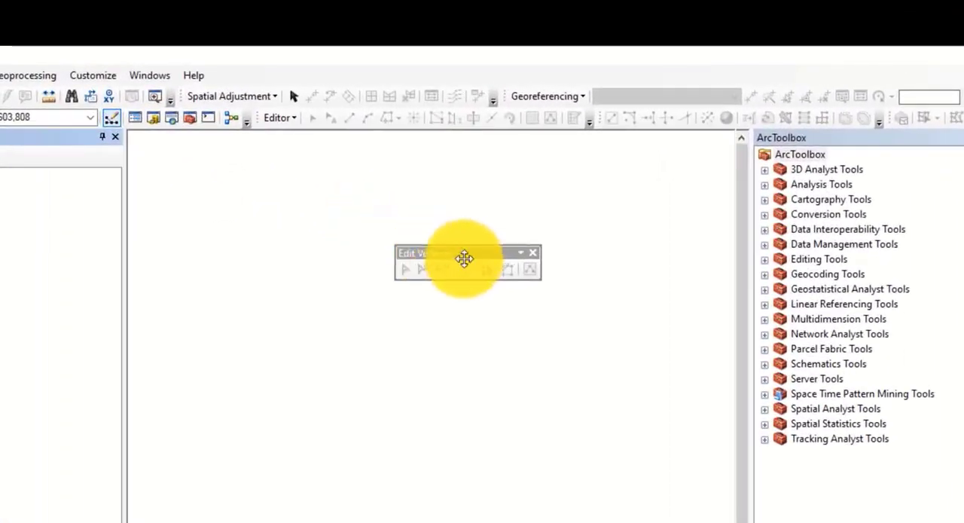
left_click_drag(465, 258, 758, 31)
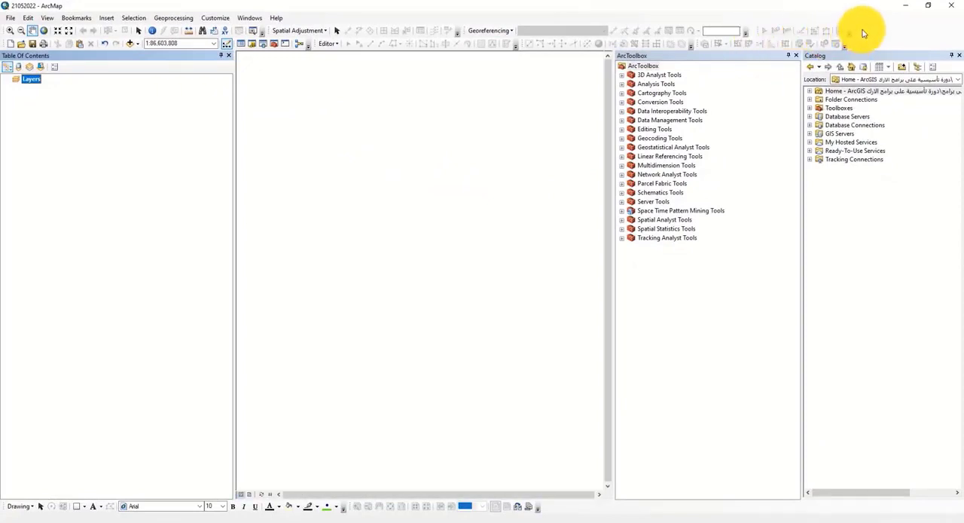
Step: Hide the Edit Vertices toolbar and look over the list of available toolbars
right_click(864, 34)
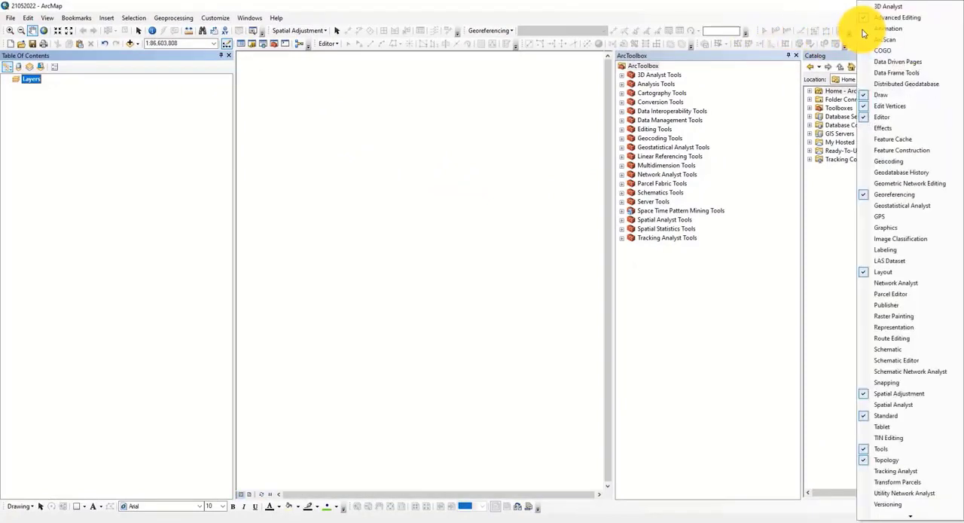
left_click(866, 110)
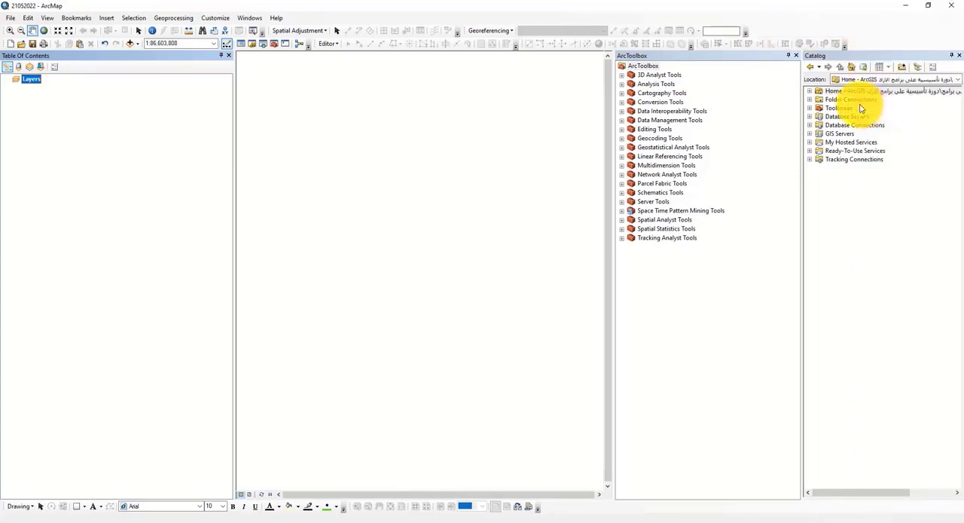
right_click(775, 32)
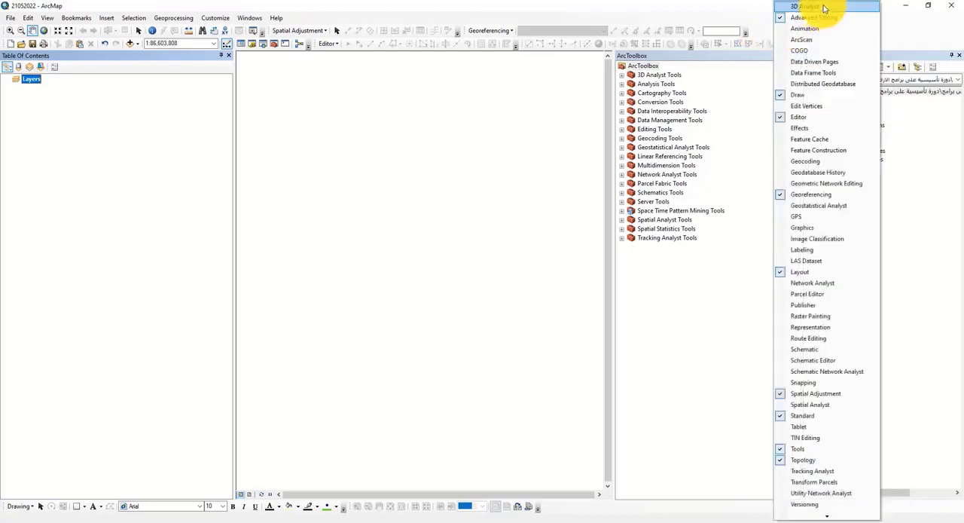
left_click(759, 34)
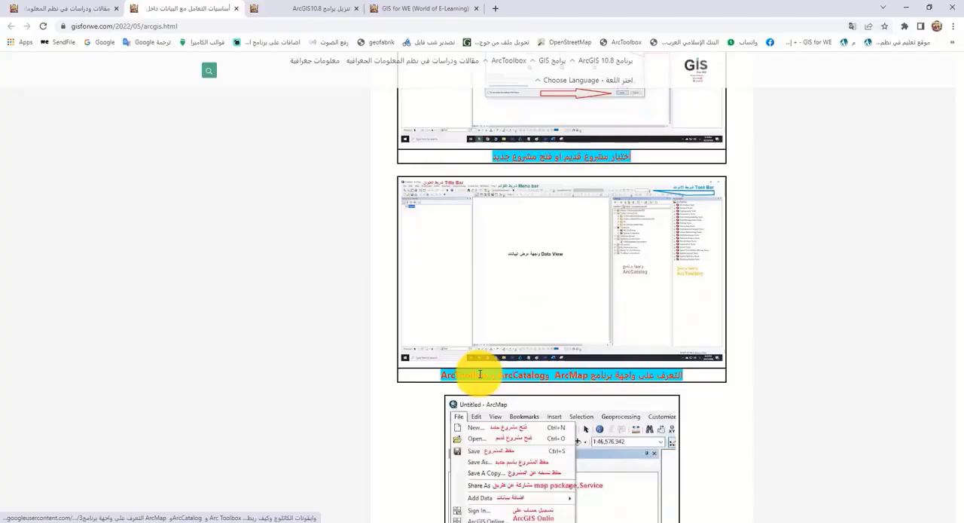
Step: Review the tutorial page's explanation of the File menu and examine the same commands in ArcMap
scroll(479, 374, "down", 3)
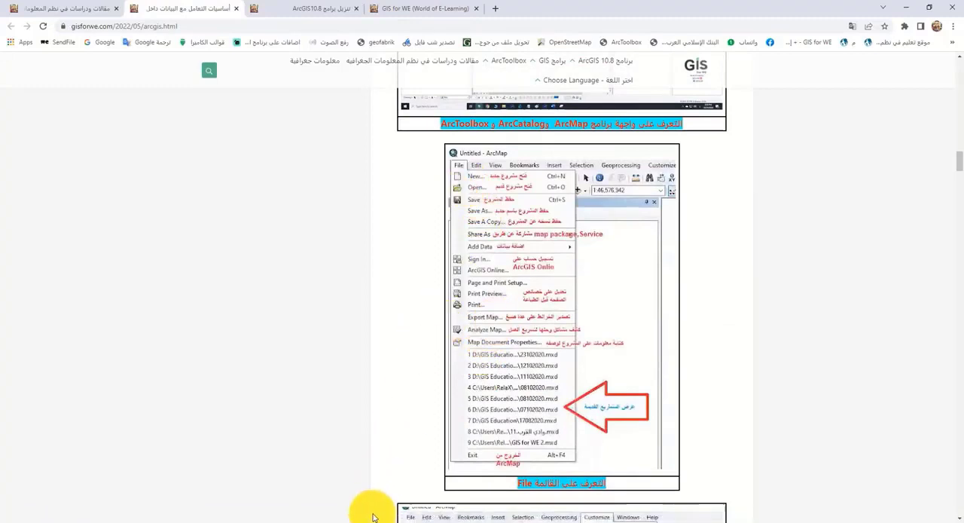
left_click(305, 490)
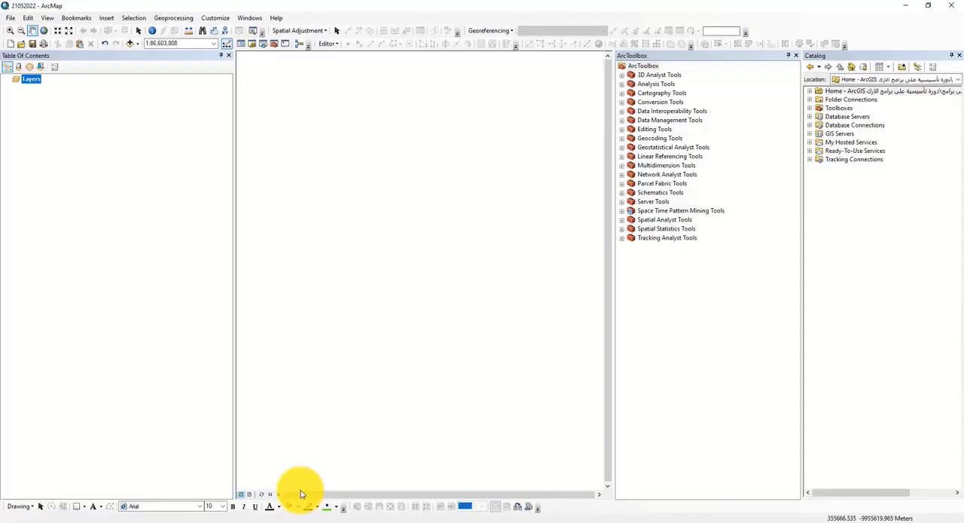
left_click(9, 16)
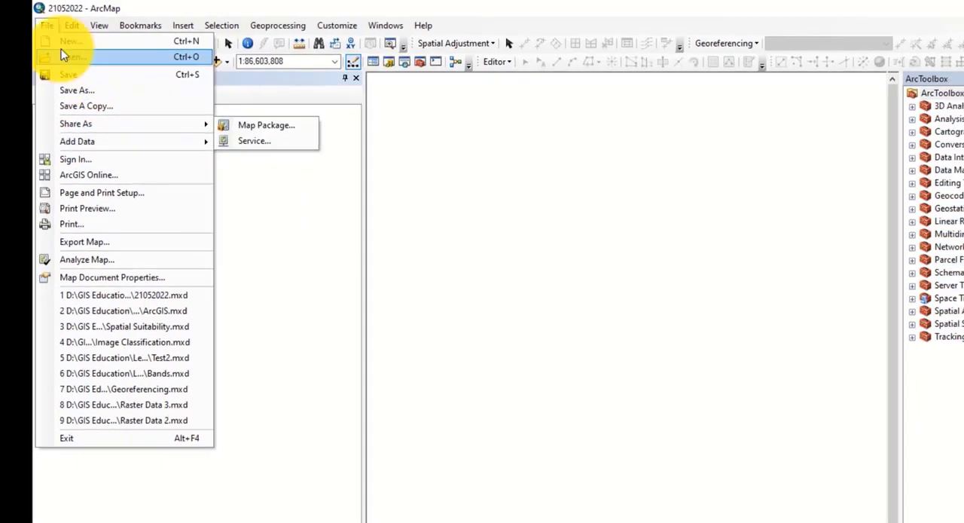
left_click(274, 296)
Step: Switch to the browser tutorial, read the section on activating all extensions, and return to ArcMap
left_click(407, 522)
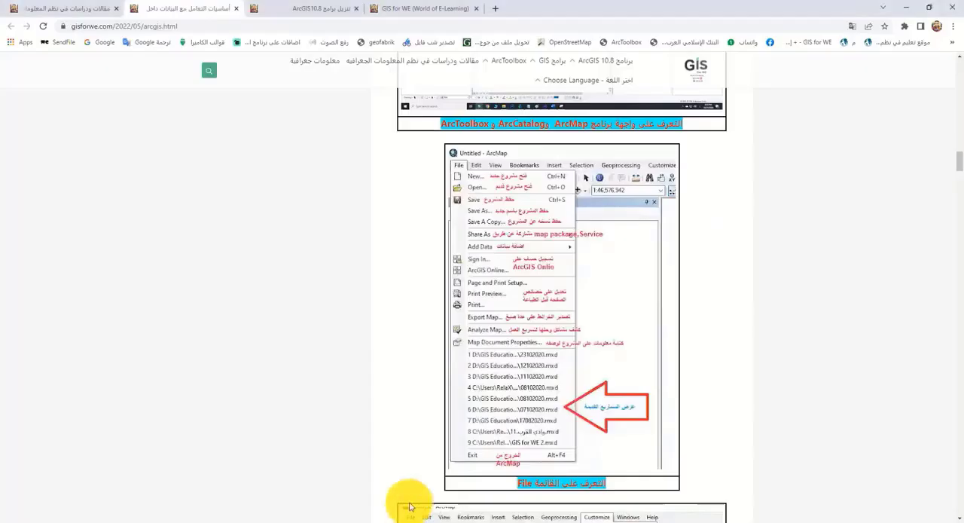
scroll(543, 345, "down", 5)
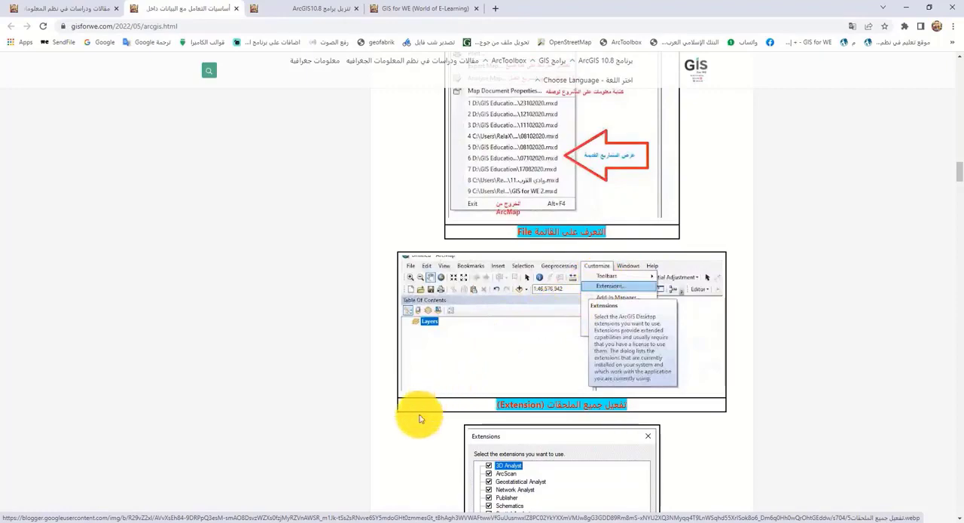
mouse_move(260, 520)
left_click(323, 486)
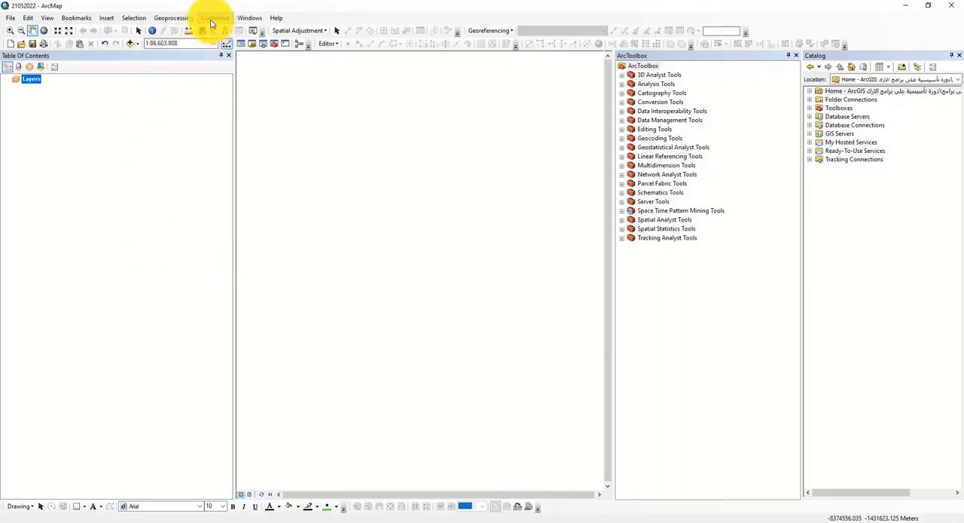
Step: Open the Extensions dialog and disable Publisher, Network Analyst, Geostatistical Analyst, ArcScan and 3D Analyst
left_click(215, 18)
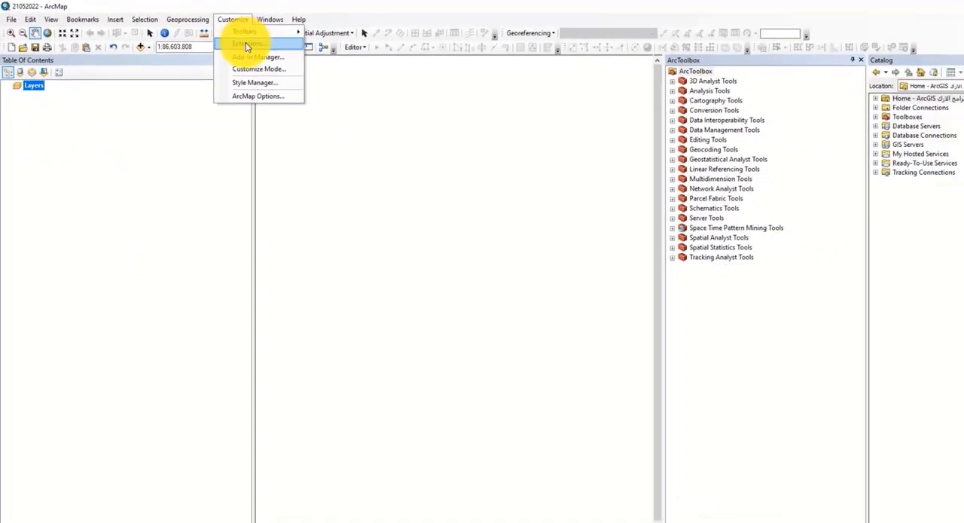
left_click(245, 42)
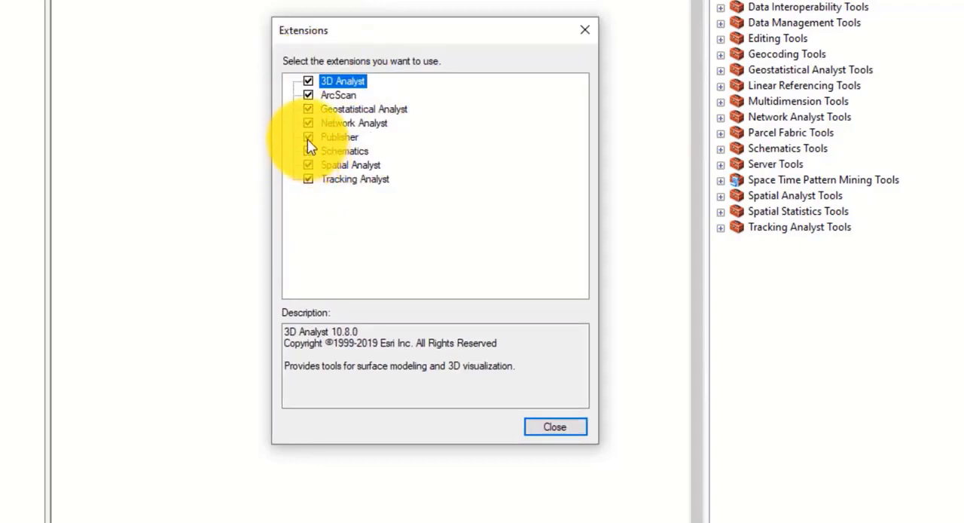
left_click(308, 137)
left_click(308, 123)
left_click(309, 109)
left_click(308, 95)
left_click(308, 80)
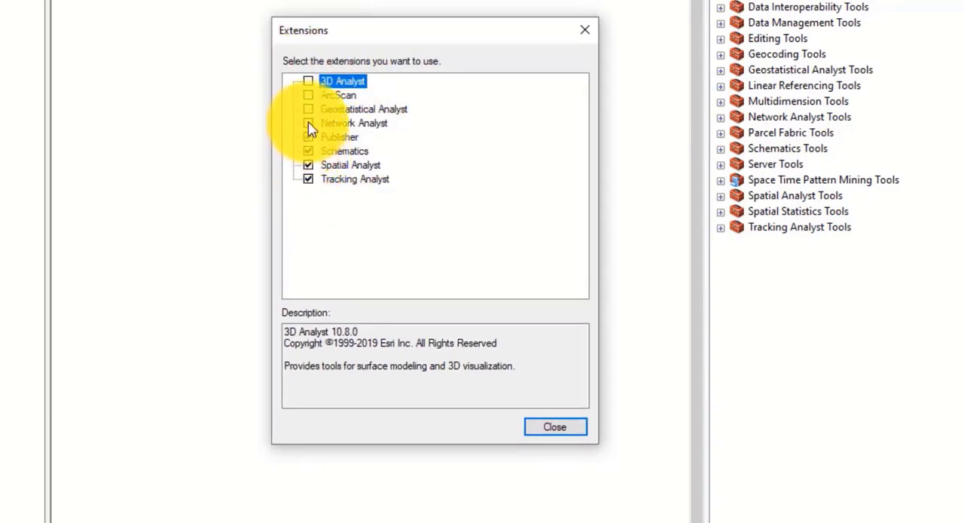
Step: Re-enable the Publisher, Network Analyst, Geostatistical Analyst, ArcScan and 3D Analyst extensions and close the Extensions dialog
left_click(309, 138)
left_click(309, 123)
left_click(308, 110)
left_click(308, 95)
left_click(308, 80)
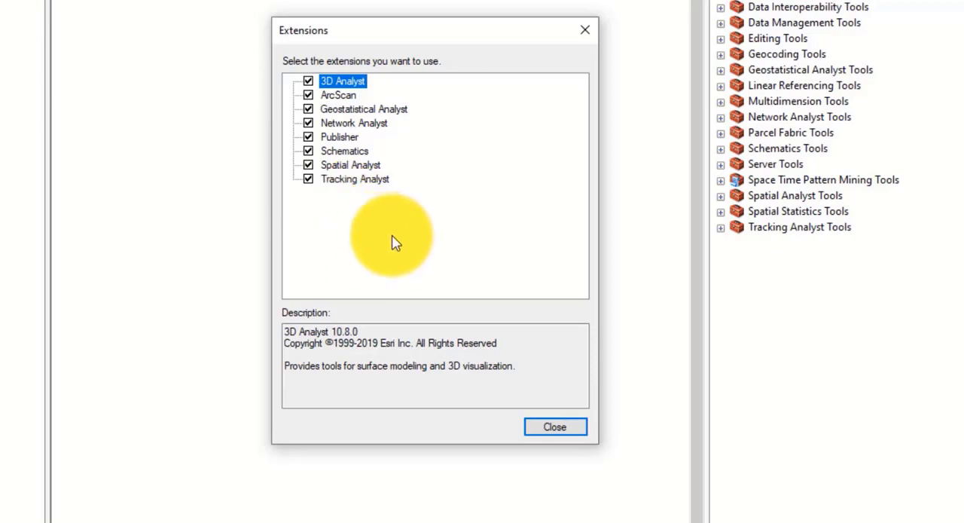
left_click(542, 430)
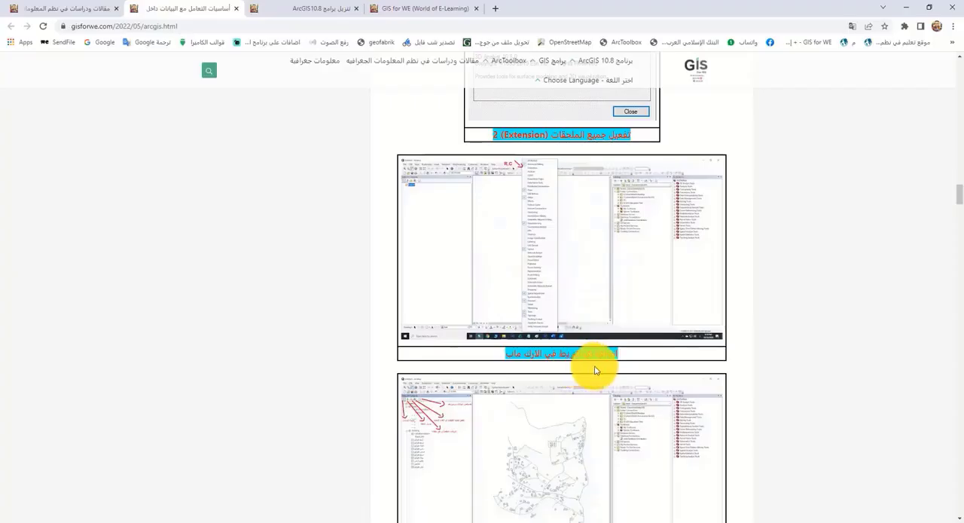
Step: Review the tutorial page's section on adding toolbars and bring up the list of available toolbars in ArcMap
left_click_drag(596, 354, 547, 358)
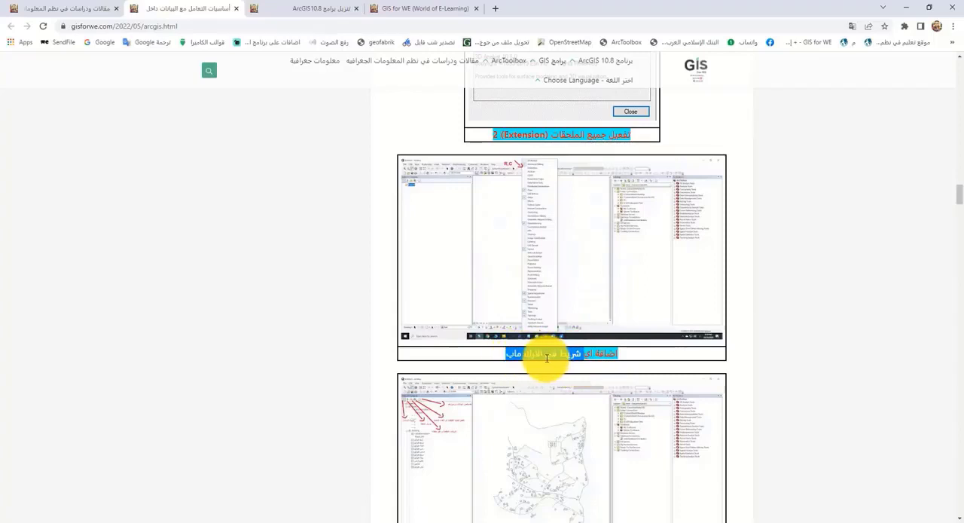
left_click(545, 358)
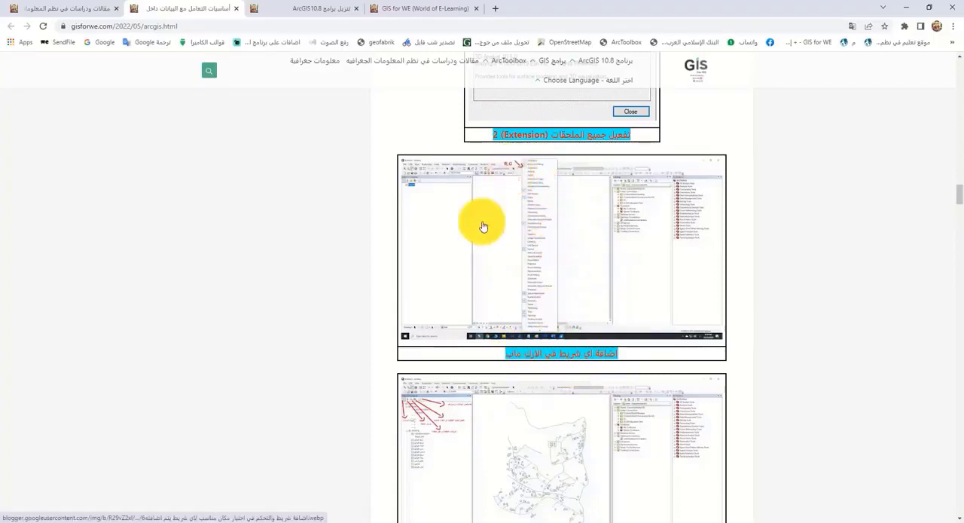
left_click(263, 522)
left_click(315, 482)
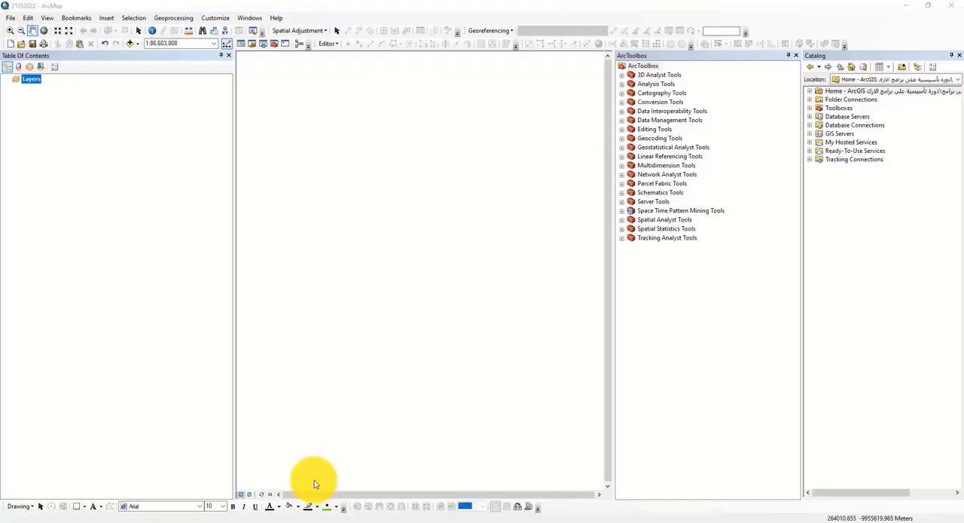
right_click(772, 32)
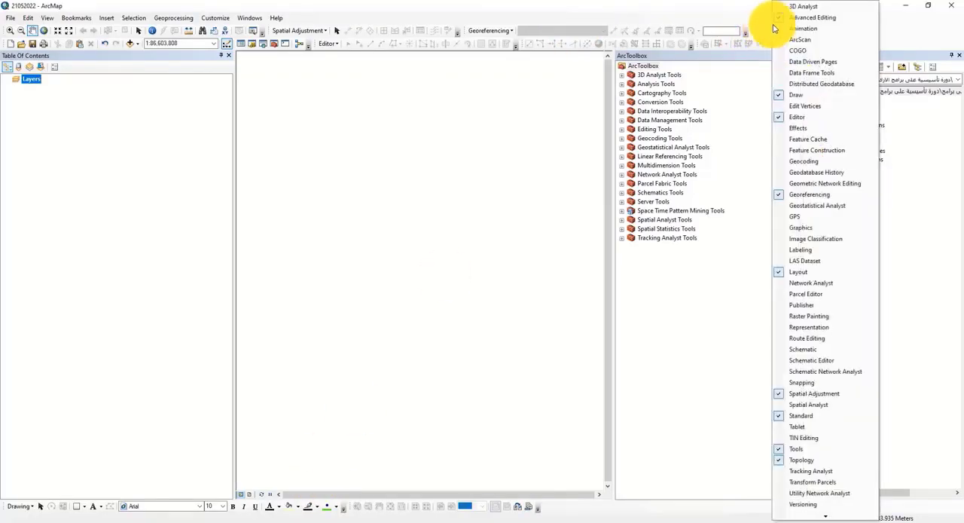
Step: Switch to the browser tutorial, read the Table of Contents section, and return to ArcMap
left_click(407, 518)
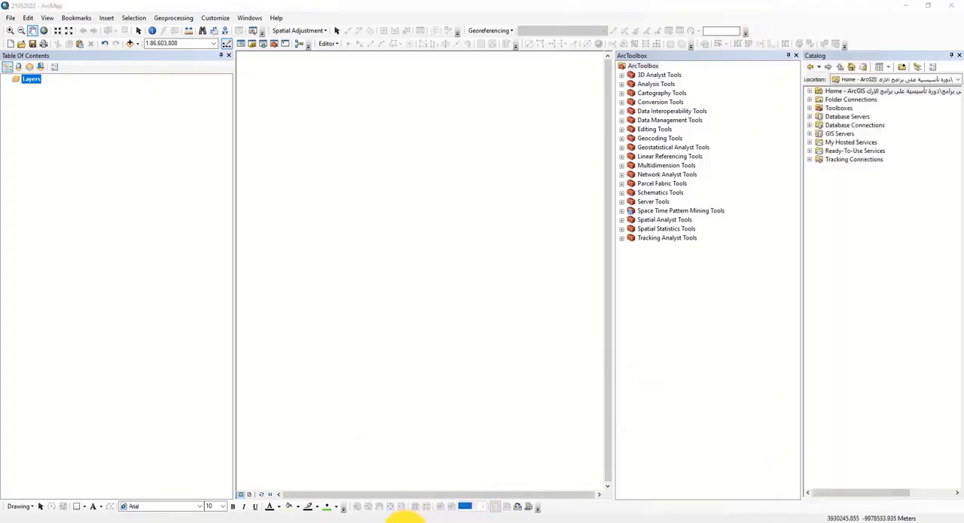
scroll(555, 360, "down", 3)
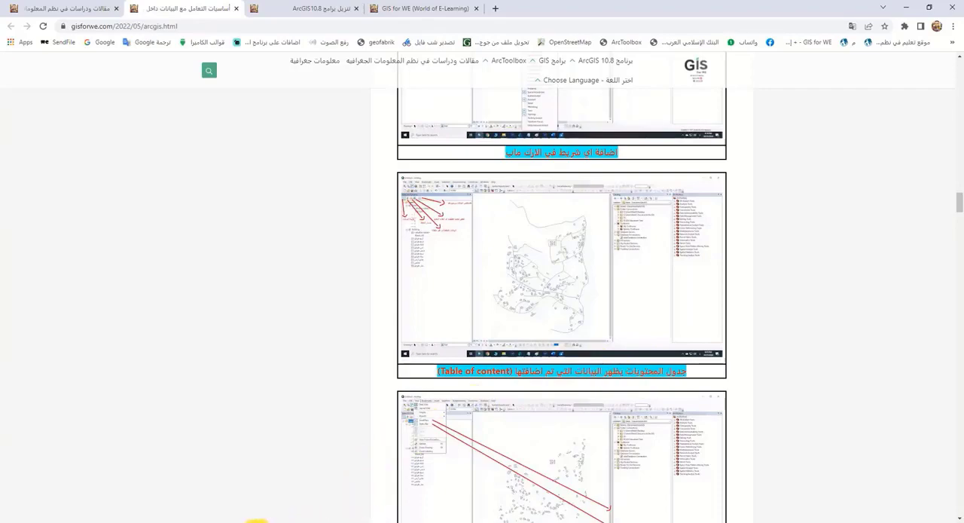
mouse_move(256, 520)
left_click(306, 502)
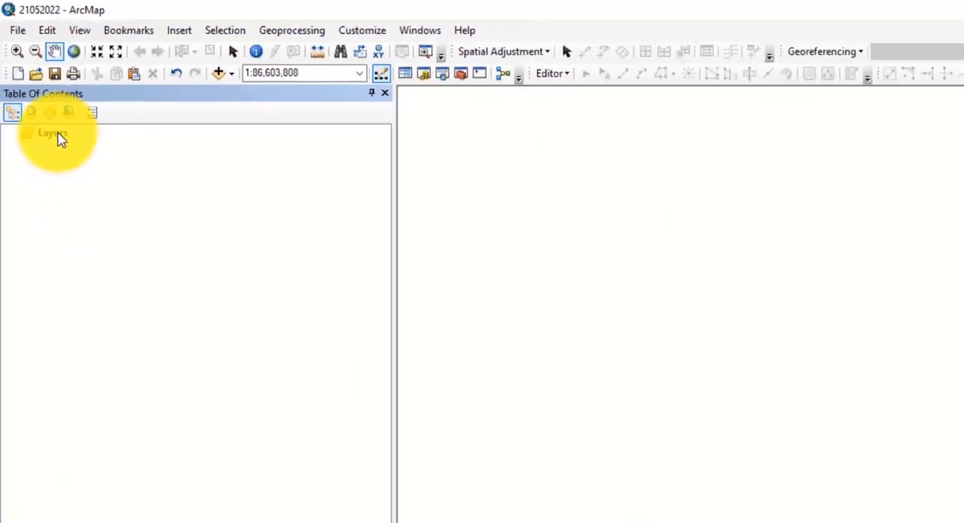
Step: Open the Add Data dialog for the Layers data frame and close it without adding anything
right_click(83, 279)
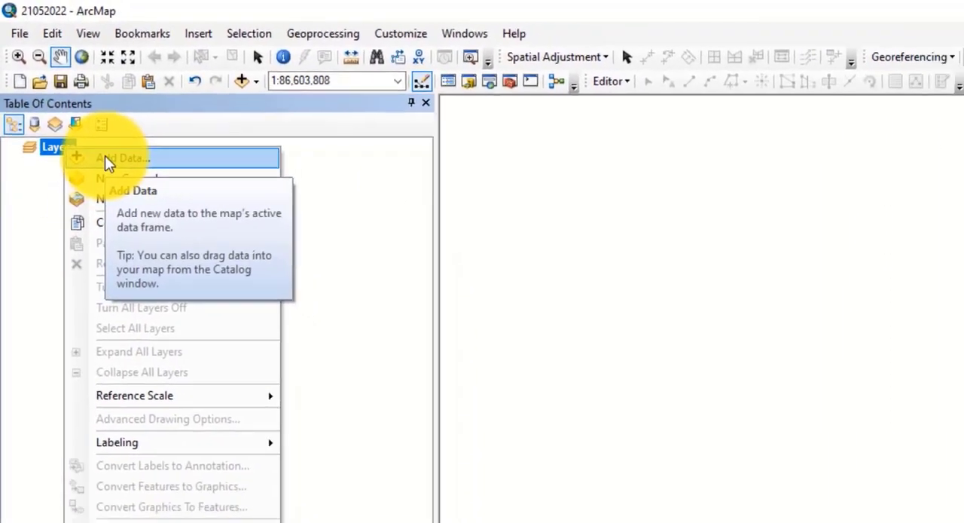
left_click(106, 158)
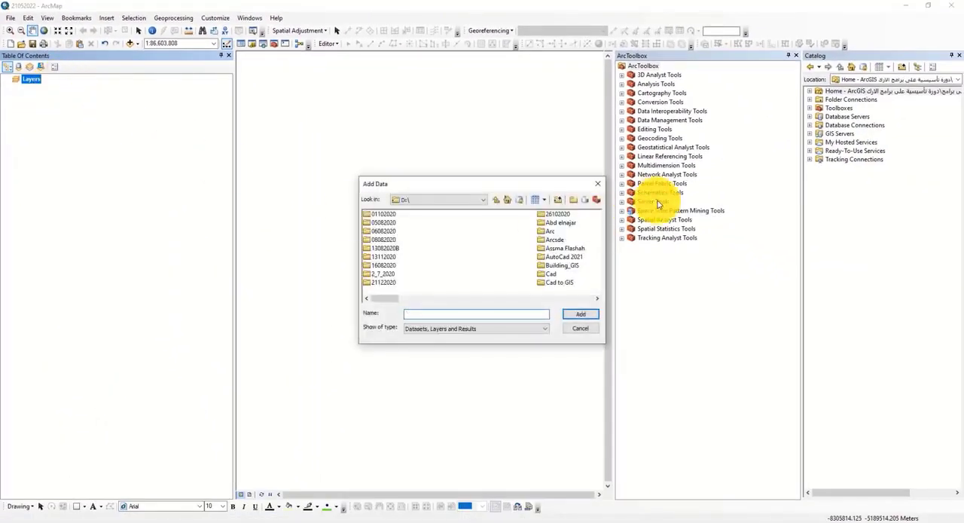
left_click(602, 185)
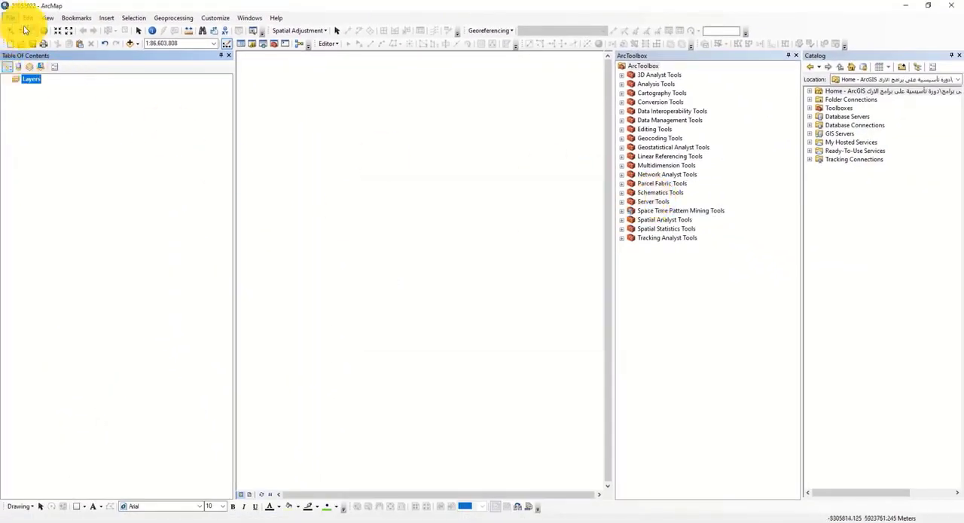
left_click(102, 204)
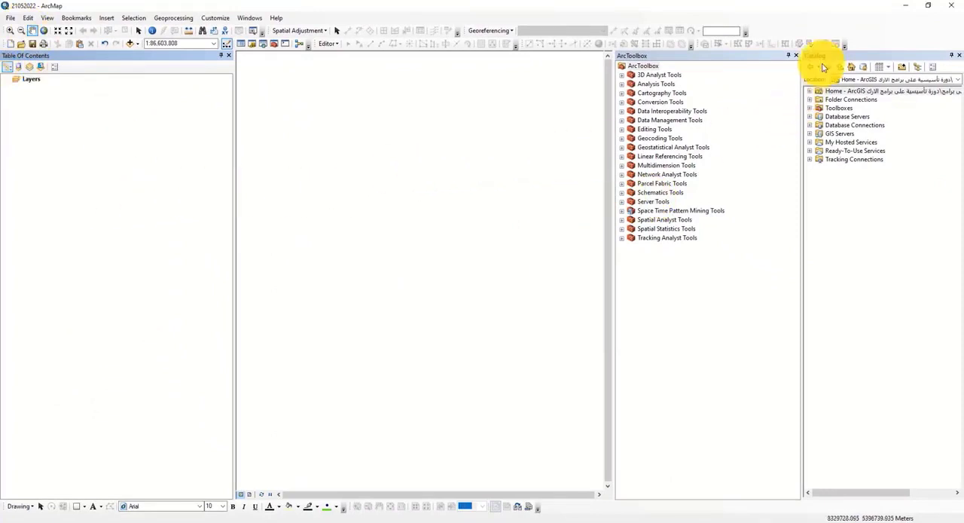
Step: Float the Catalog window over the map with a taller size and expand its Folder Connections
left_click_drag(819, 59, 526, 128)
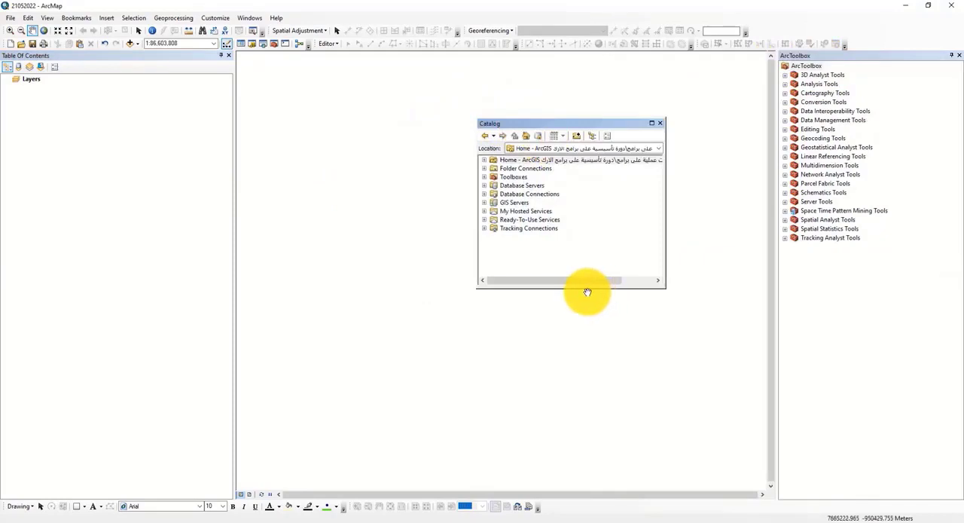
left_click_drag(576, 286, 578, 371)
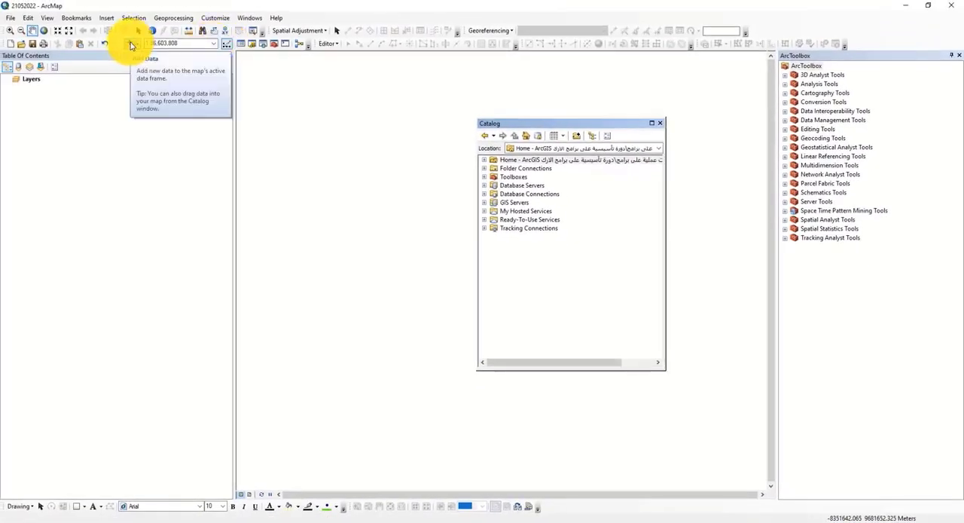
left_click(484, 169)
left_click(484, 169)
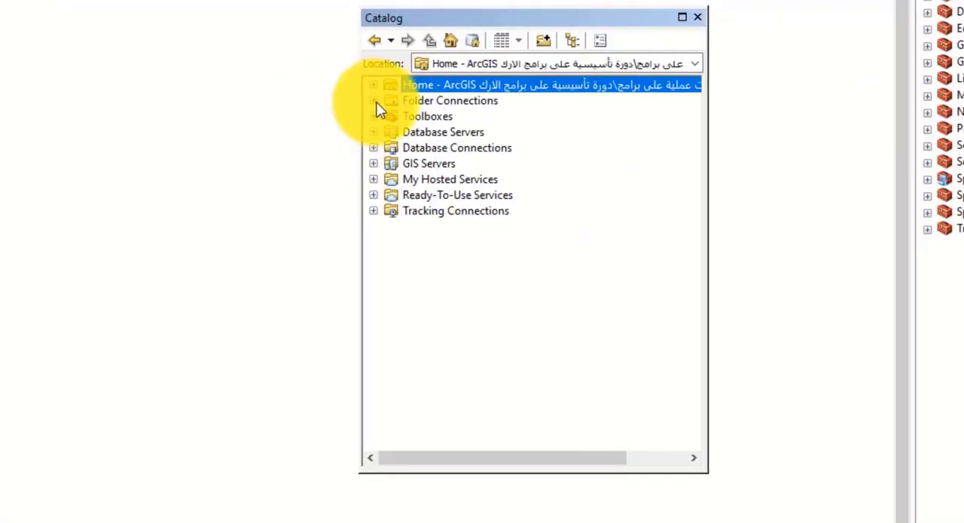
left_click(419, 104)
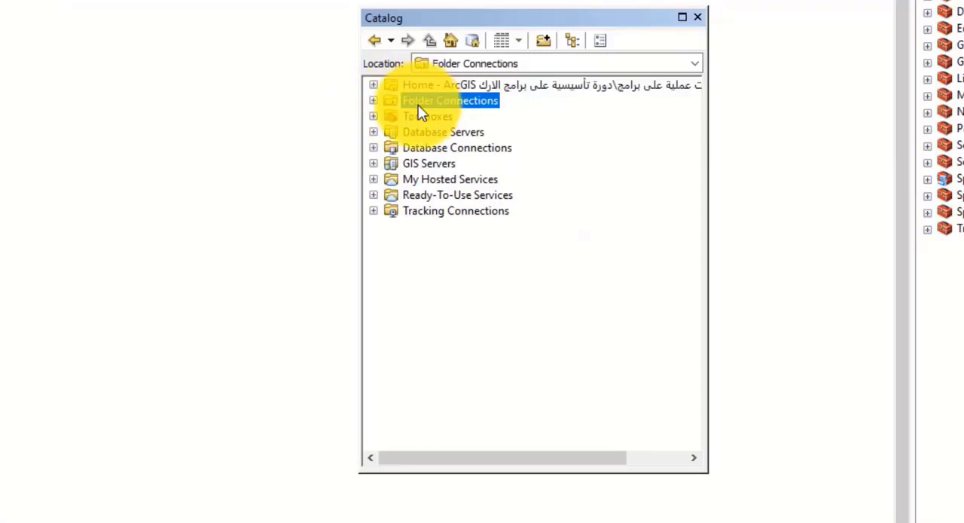
left_click(375, 101)
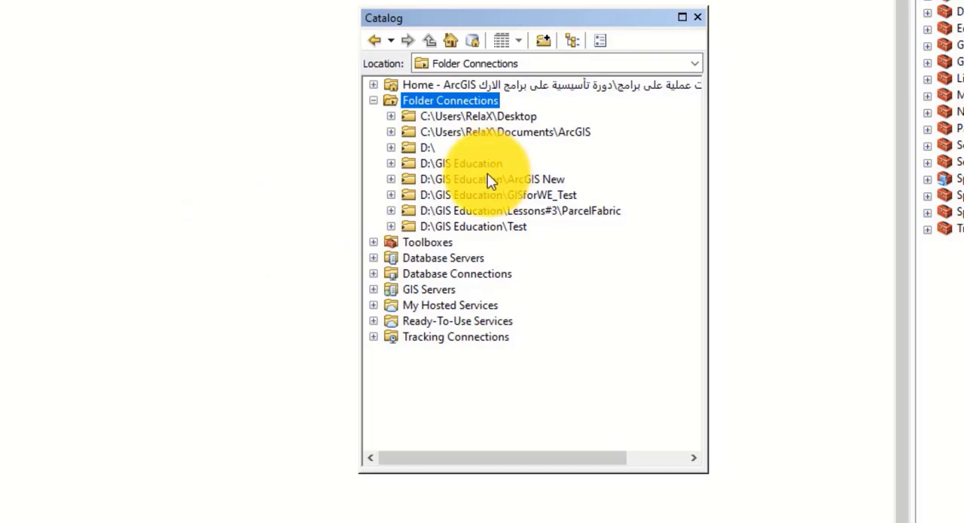
Step: Switch to File Explorer, copy the path of the D:\gisforwe folder, and return to ArcMap
left_click(381, 522)
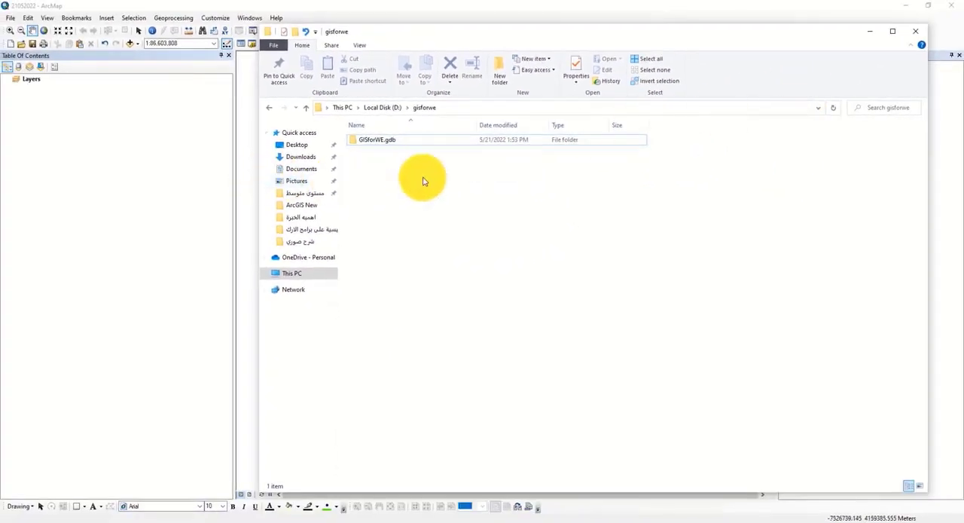
left_click(452, 108)
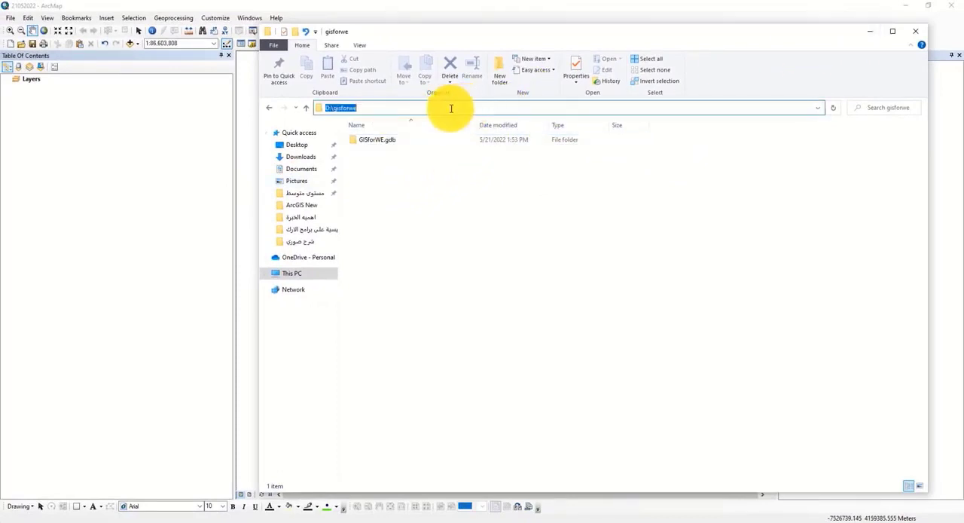
right_click(451, 107)
left_click(478, 142)
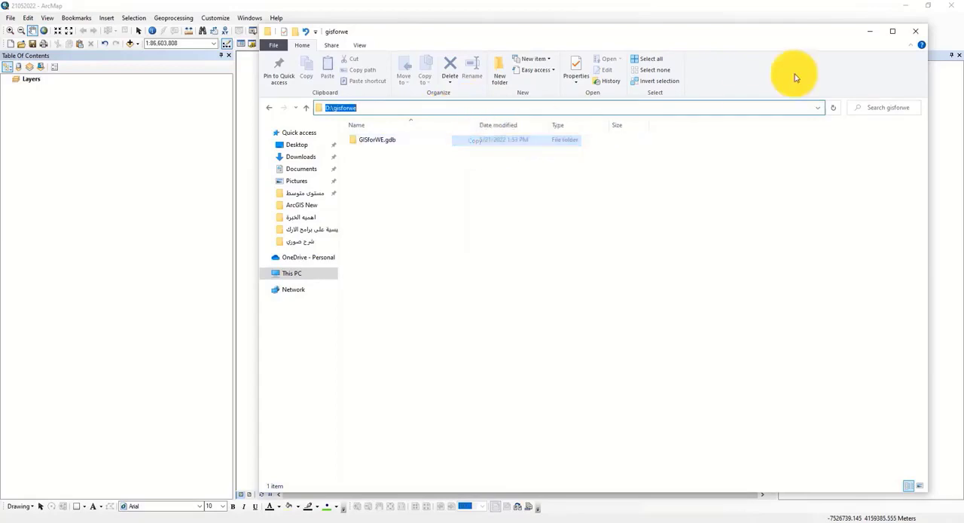
left_click(872, 32)
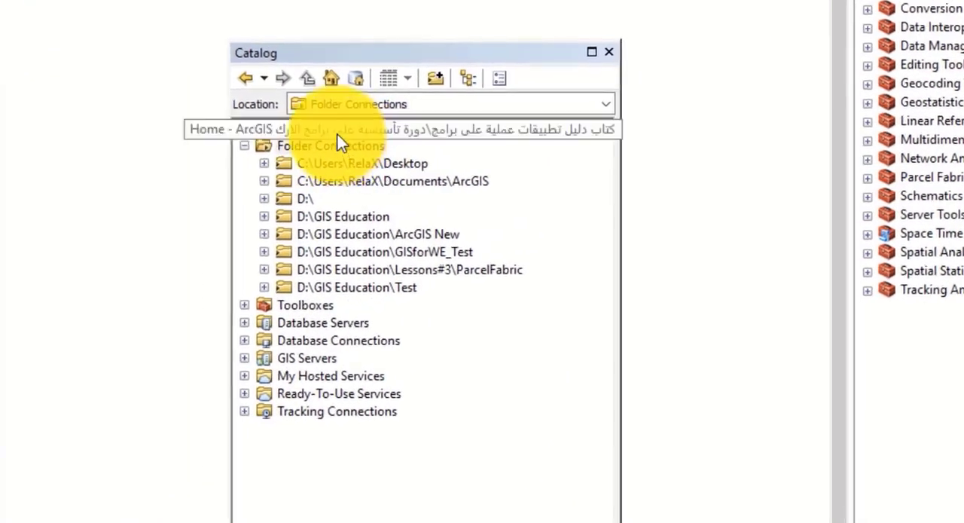
Step: Connect the Catalog to the D:\gisforwe folder and expand the connection down to the contents of GISforWE.gdb
left_click(437, 79)
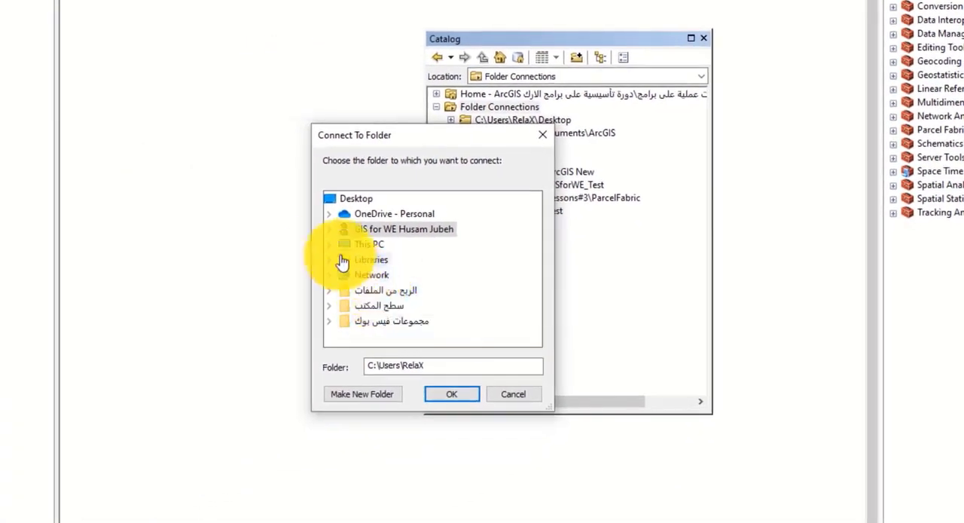
left_click(328, 244)
scroll(354, 276, "down", 2)
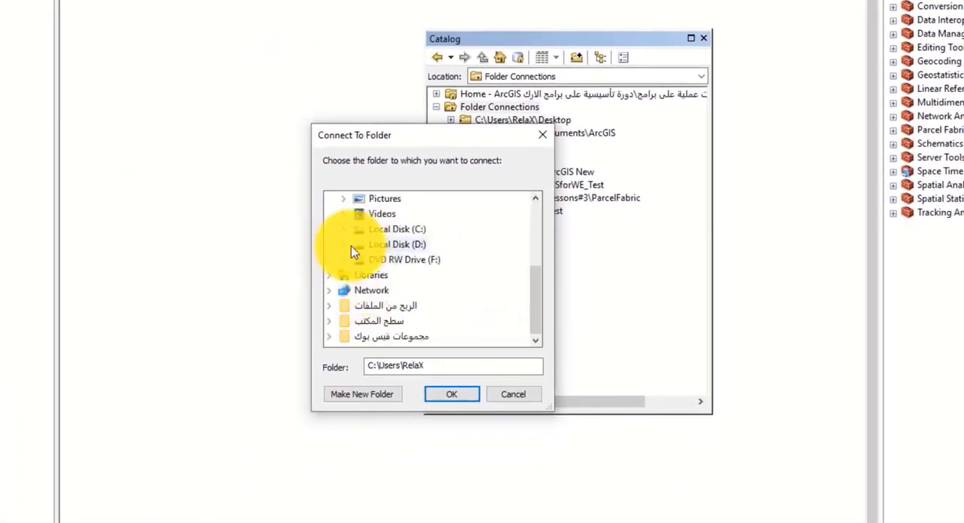
left_click(351, 246)
scroll(394, 267, "down", 2)
left_click(450, 364)
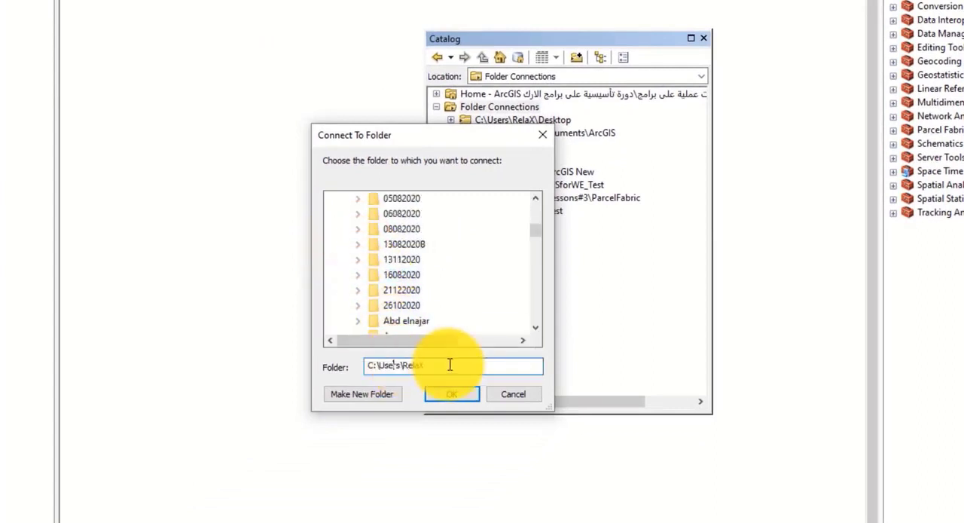
left_click_drag(450, 364, 349, 367)
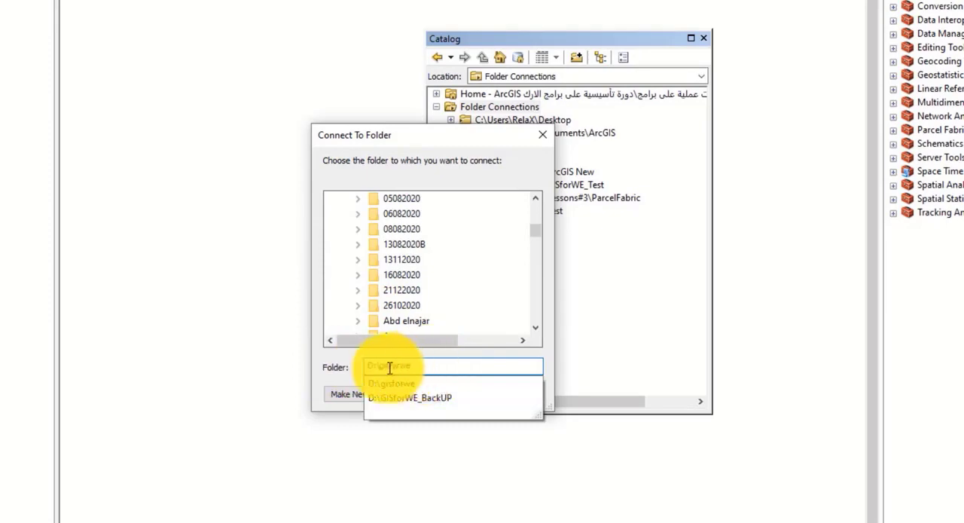
left_click(344, 369)
left_click(447, 400)
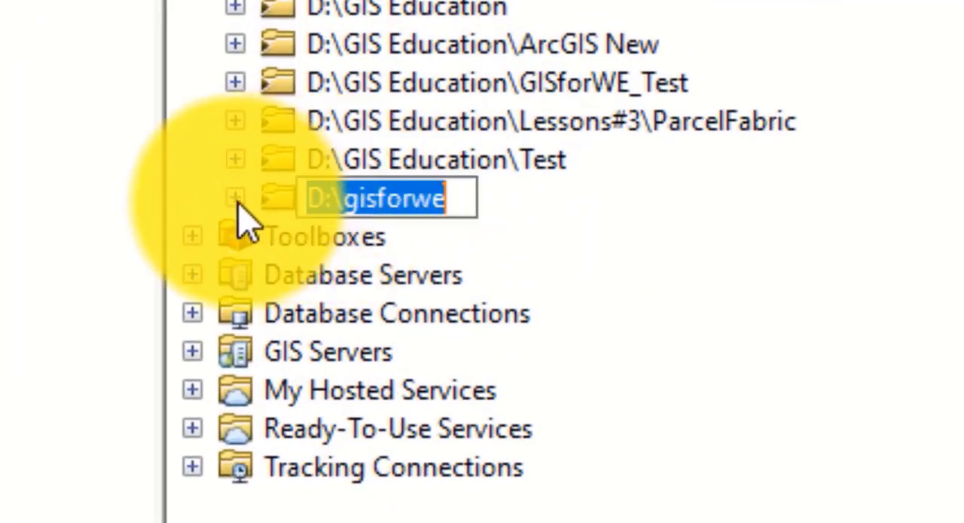
left_click(236, 200)
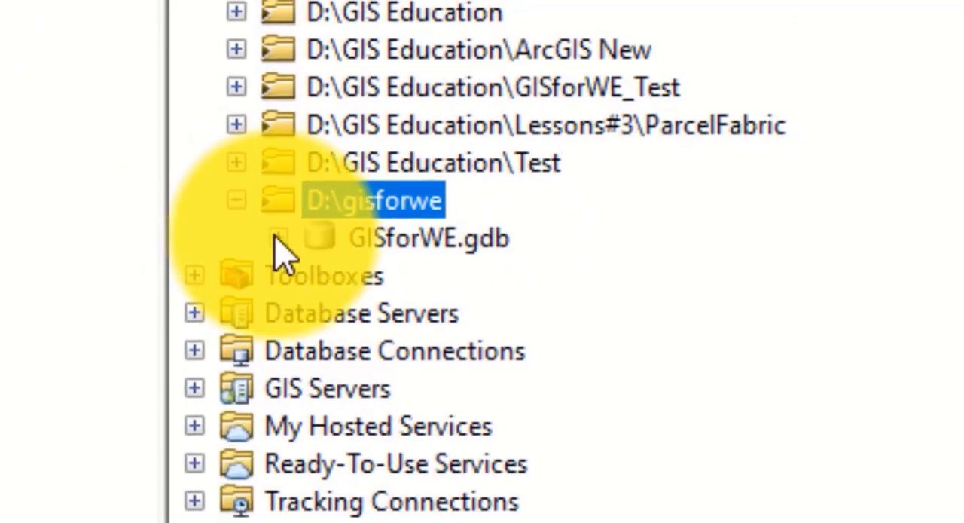
left_click(277, 237)
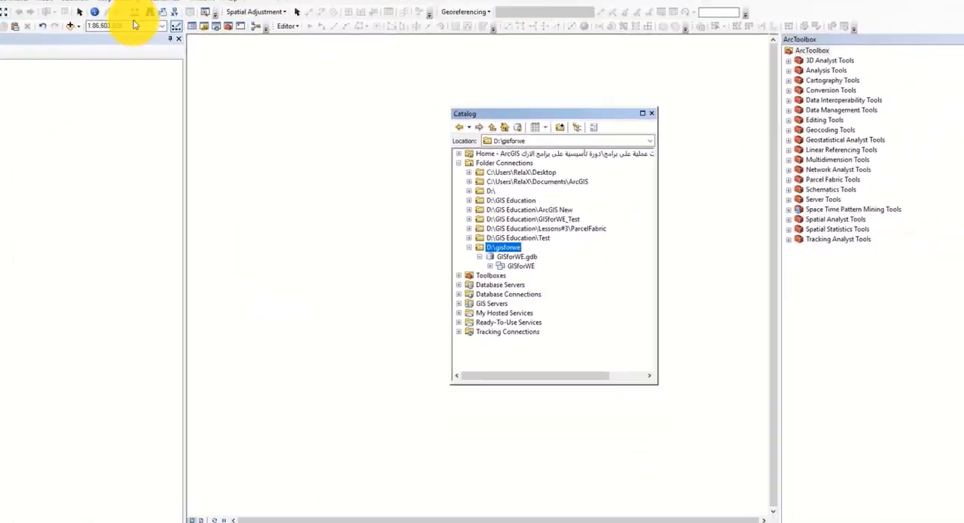
left_click(130, 43)
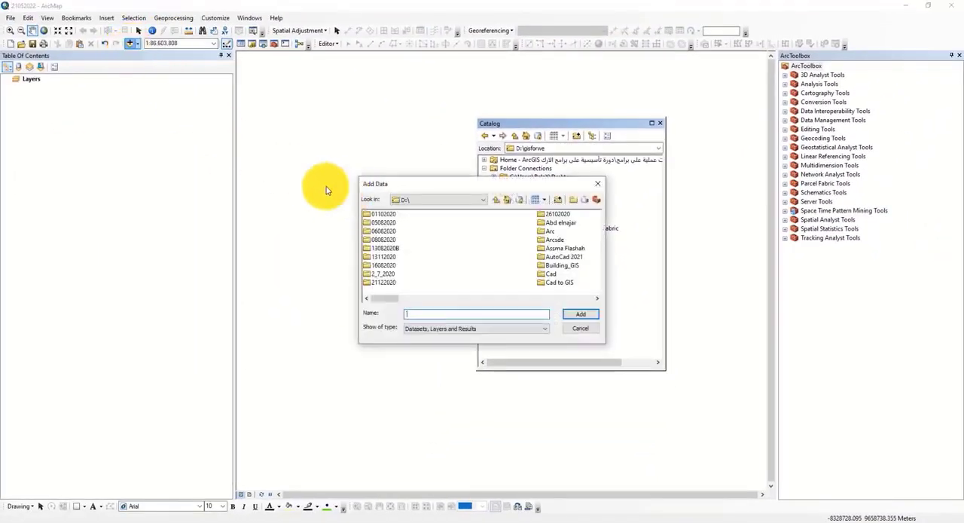
left_click(419, 201)
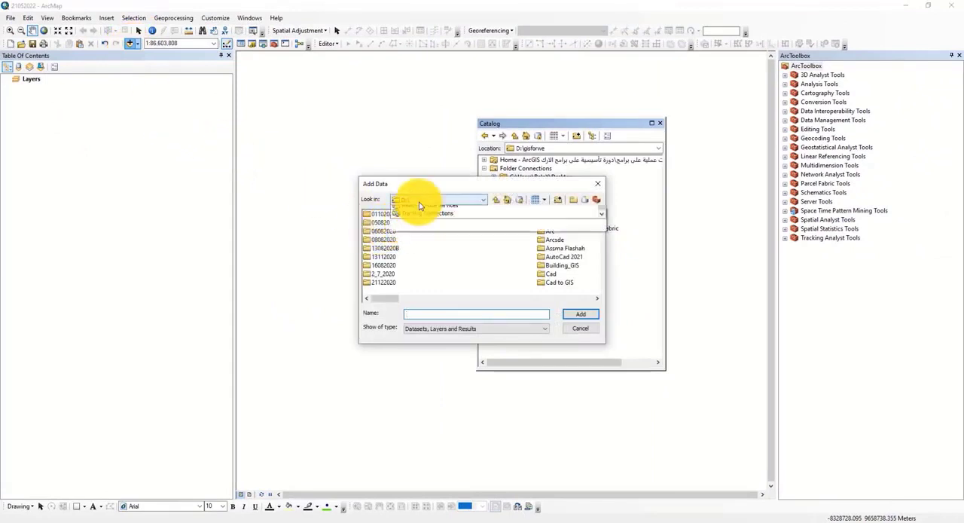
left_click(377, 241)
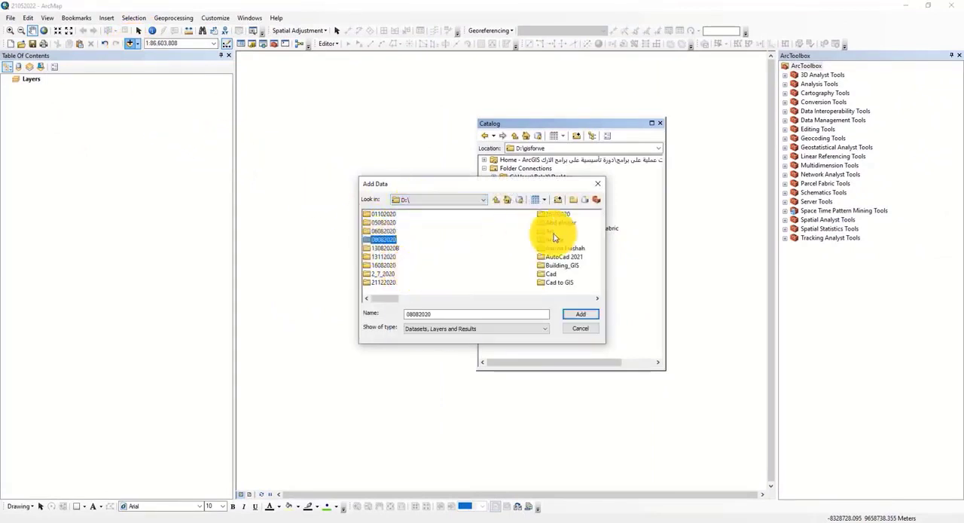
left_click(601, 188)
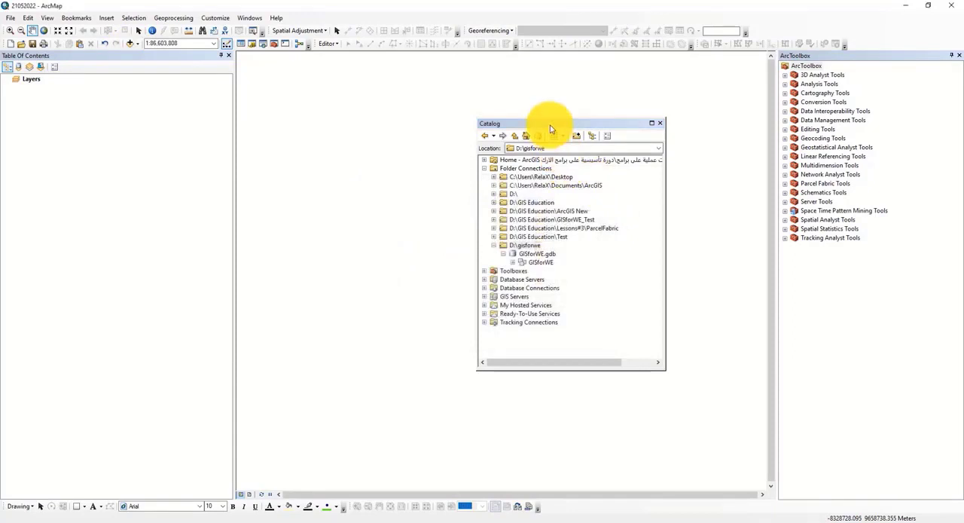
Step: Dock the Catalog window beside ArcToolbox and add Block3, Building, Parcels, Roads, RoadsPolygon, Sector and Tree from the GISforWE dataset to the map
left_click_drag(550, 124, 941, 273)
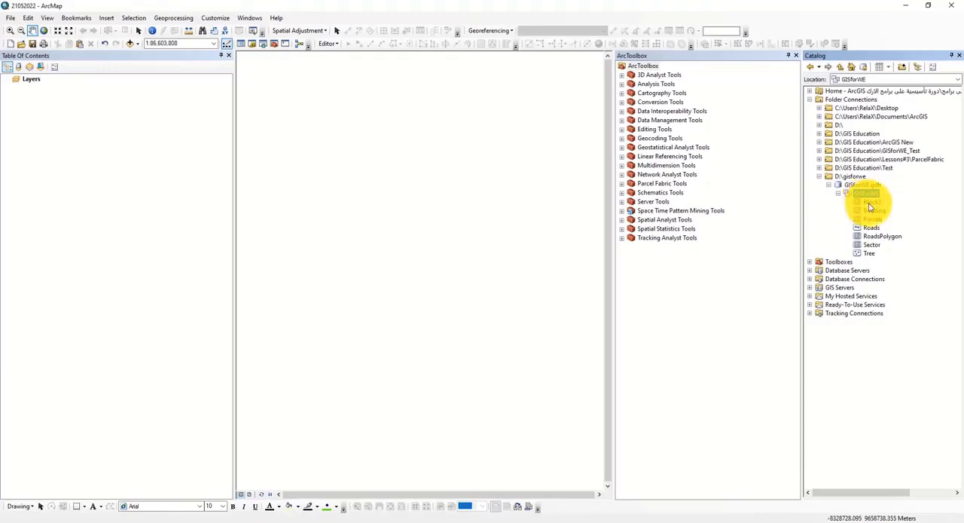
left_click_drag(870, 208, 391, 188)
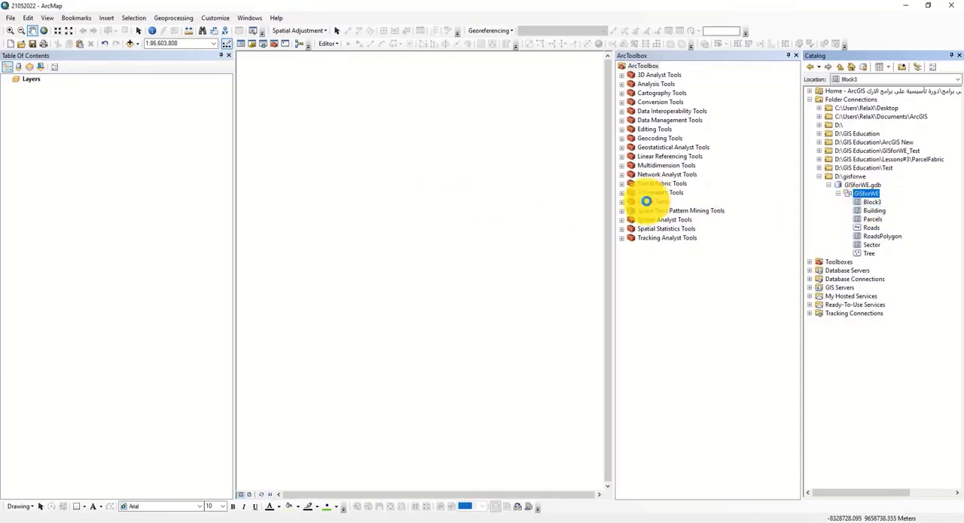
left_click_drag(855, 214, 472, 187)
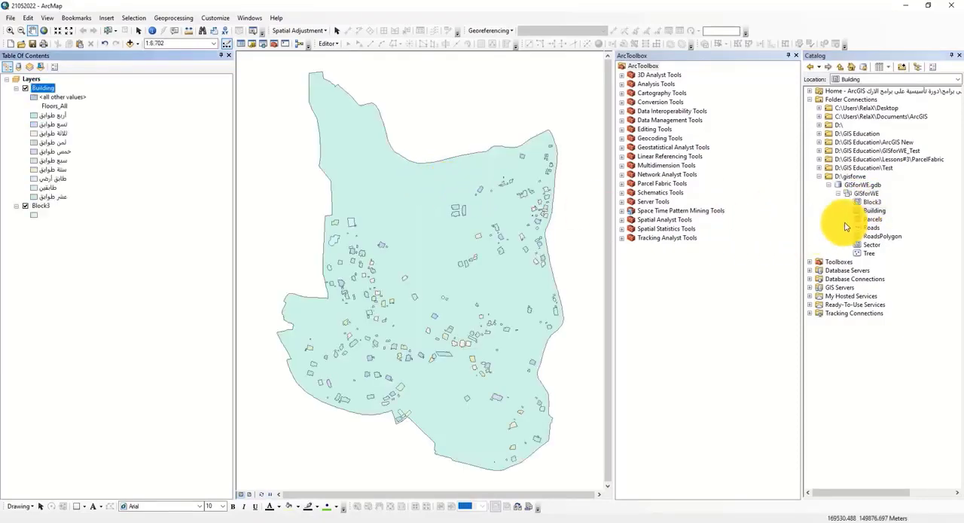
left_click_drag(872, 218, 551, 219)
left_click_drag(872, 229, 754, 218)
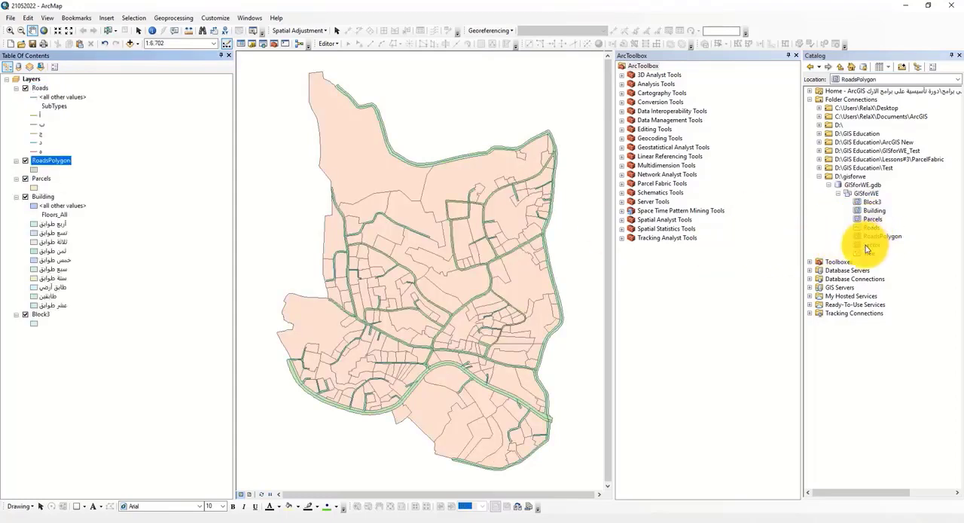
left_click_drag(867, 245, 434, 209)
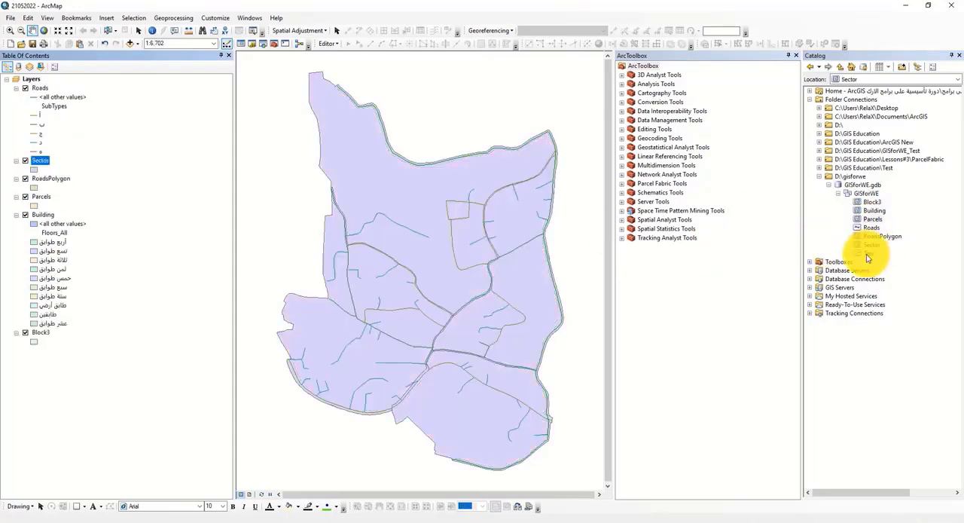
left_click_drag(870, 253, 307, 200)
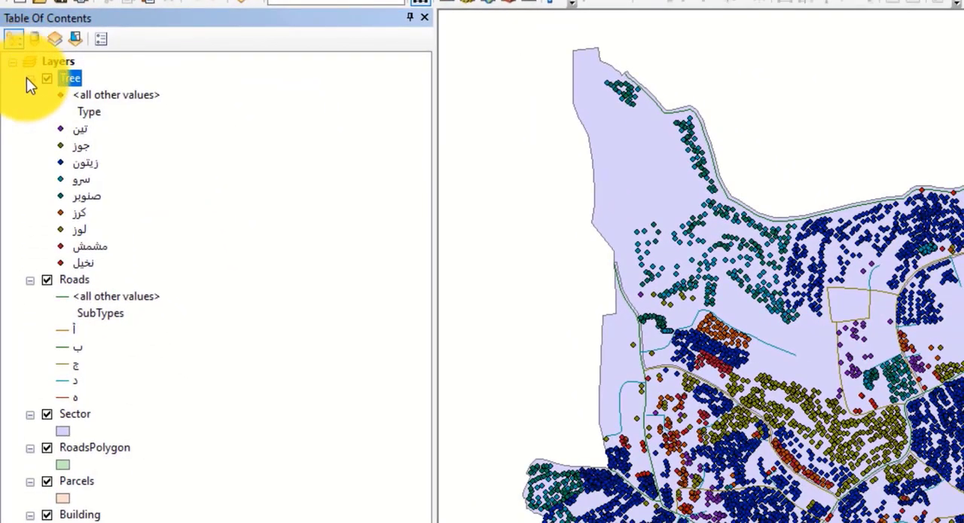
Step: Collapse the Tree and Roads legends in the Table of Contents and list the layers by source
left_click(29, 78)
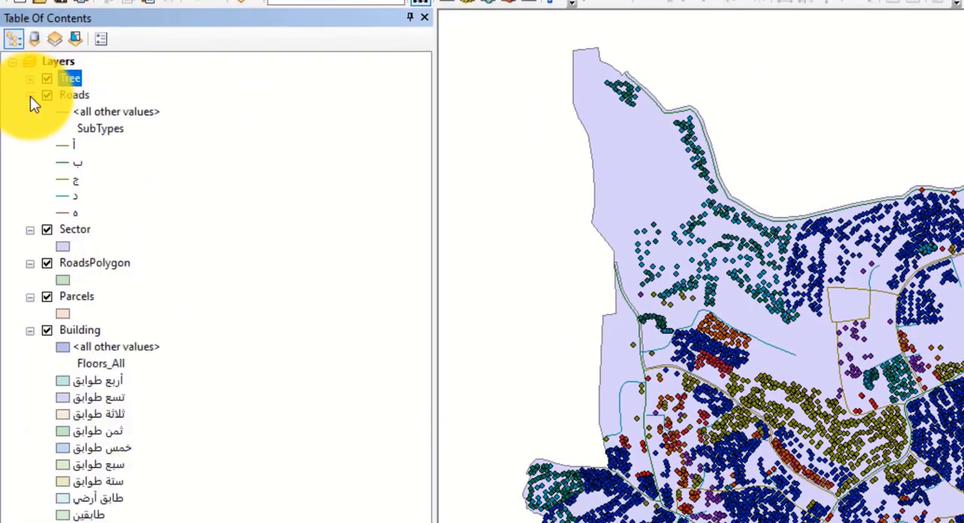
left_click(30, 95)
left_click(34, 37)
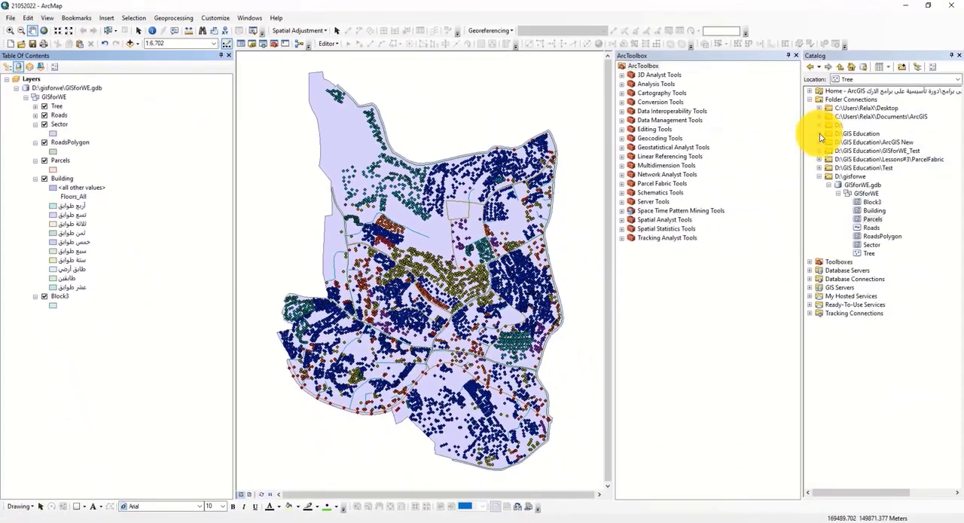
Step: Add the Building feature class from the GISforWE.gdb stored under D:\GIS Education\ArcGIS New\GISforWE.gdb (2) to the map
left_click(821, 134)
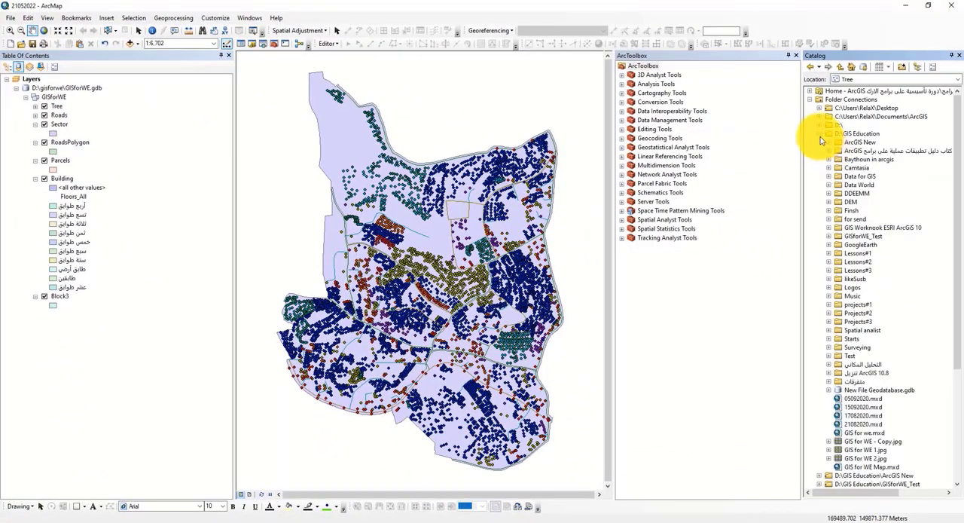
left_click(820, 136)
left_click(820, 143)
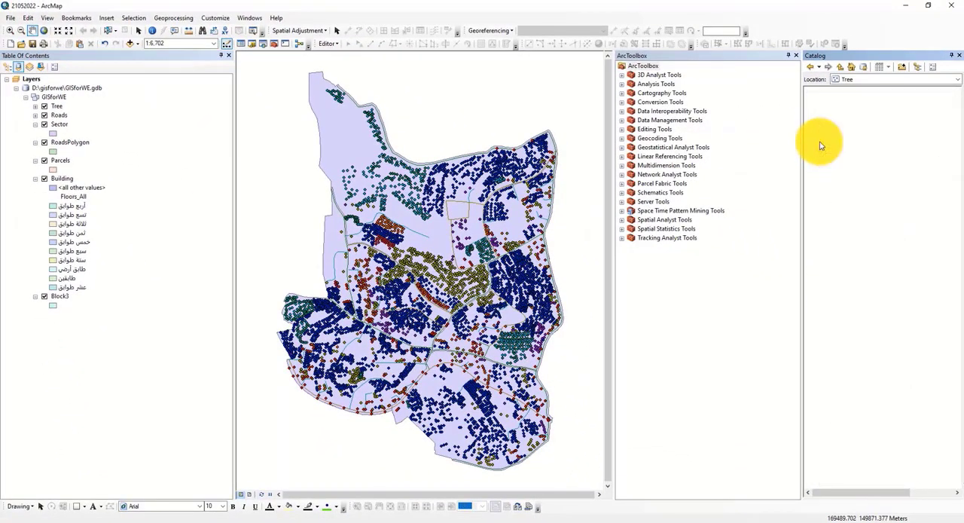
left_click(830, 151)
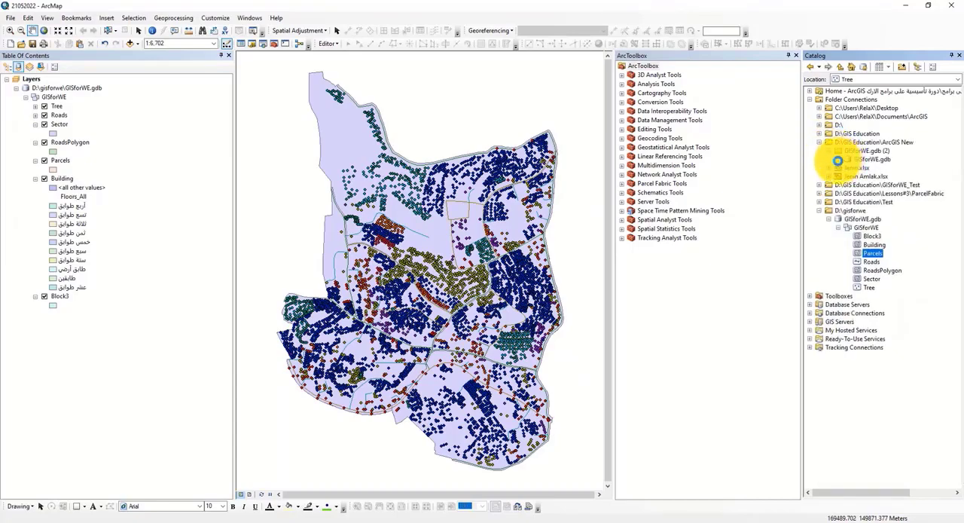
left_click(848, 168)
left_click_drag(878, 185, 173, 177)
Step: Remove the D:\GIS Education\ArcGIS New geodatabase source and its Building layer from the Table of Contents
left_click(36, 315)
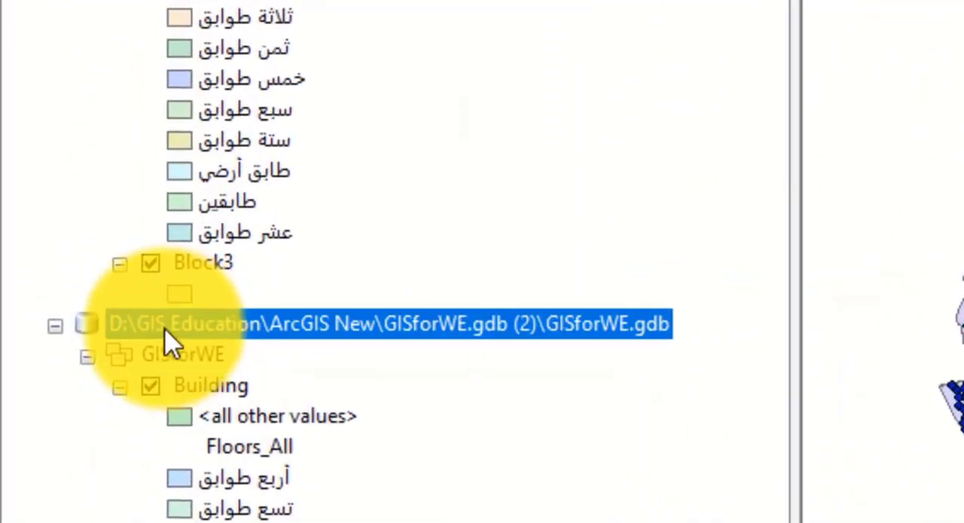
right_click(237, 331)
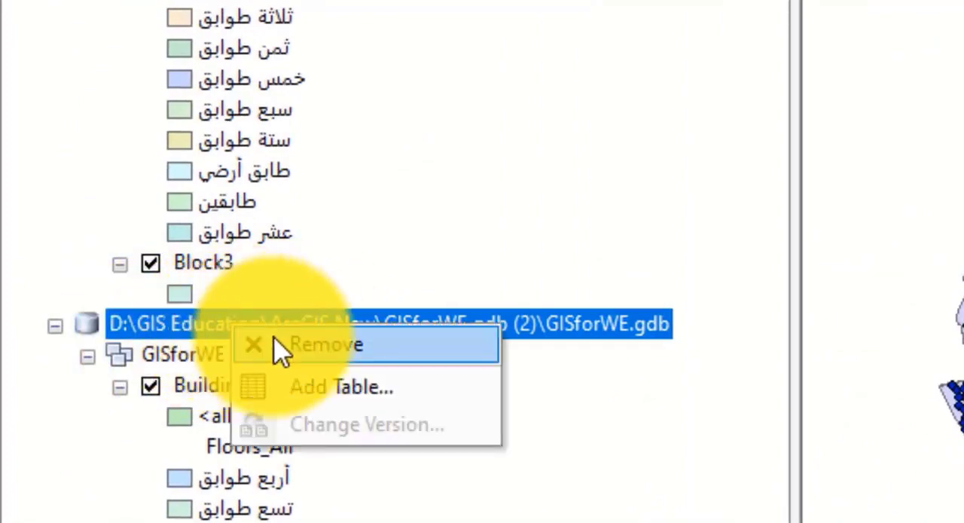
left_click(280, 344)
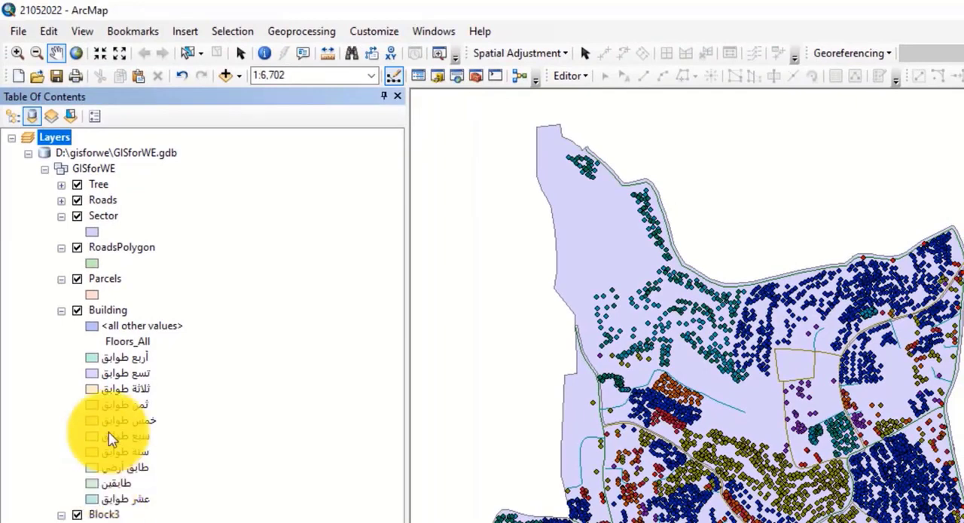
Step: Select the D:\gisforwe\GISforWE.gdb source and switch the Table of Contents to list layers by visibility
left_click(109, 45)
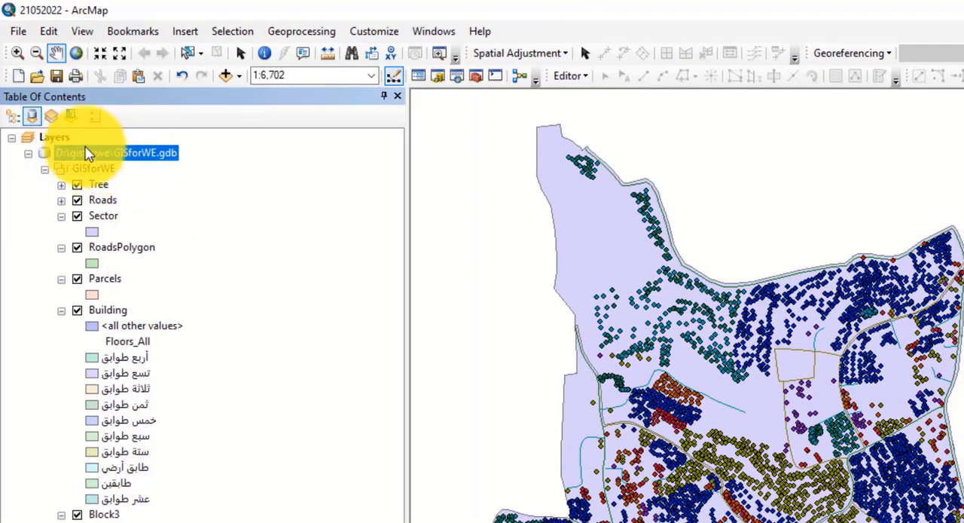
left_click(51, 116)
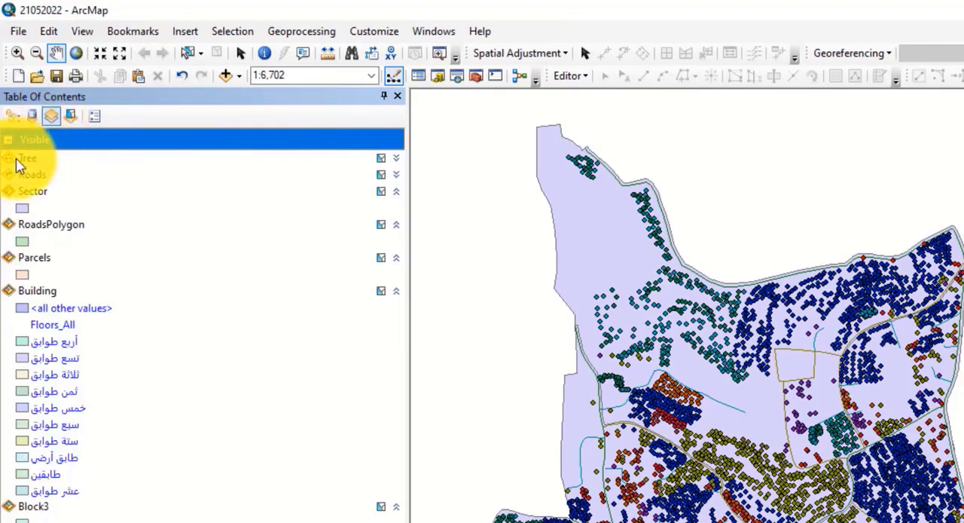
Step: Select the overlapping features in the northwestern part of the map and clear the selection
left_click(188, 53)
scroll(588, 198, "up", 4)
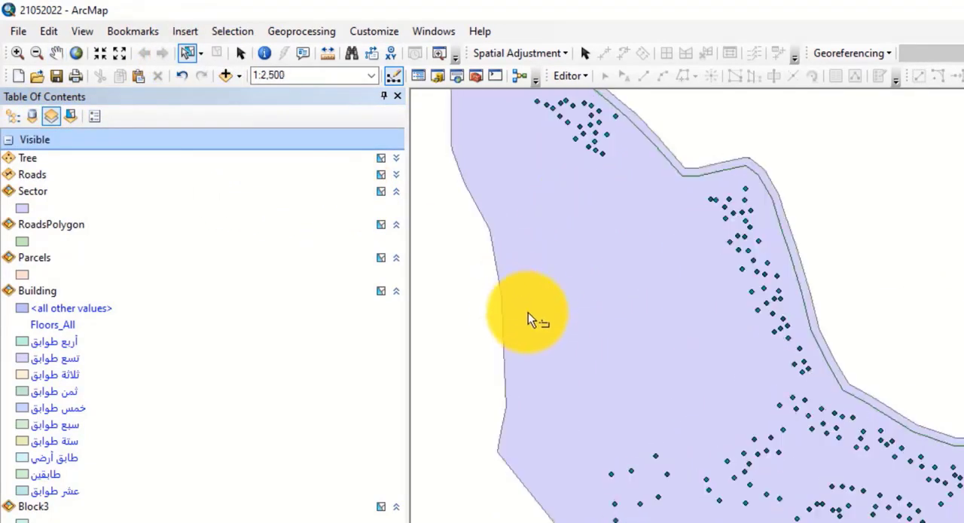
left_click(611, 326)
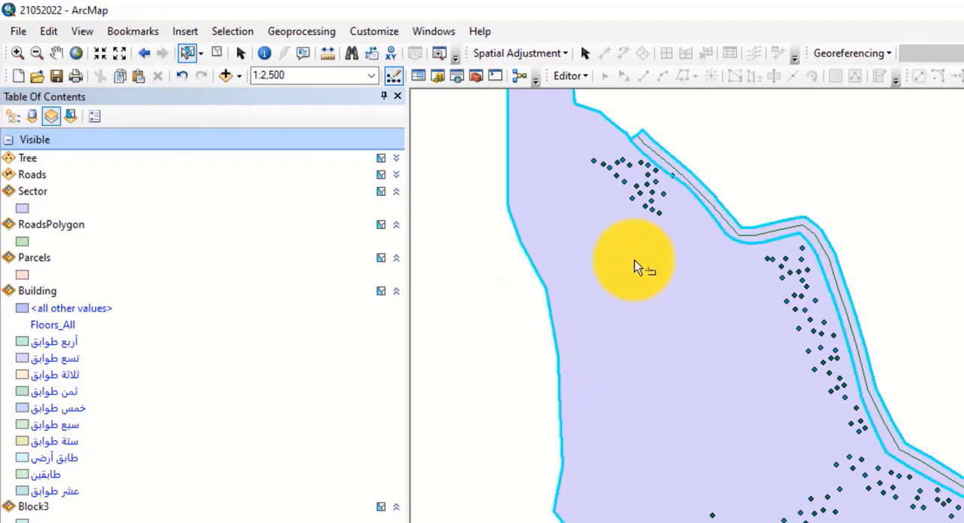
left_click(217, 58)
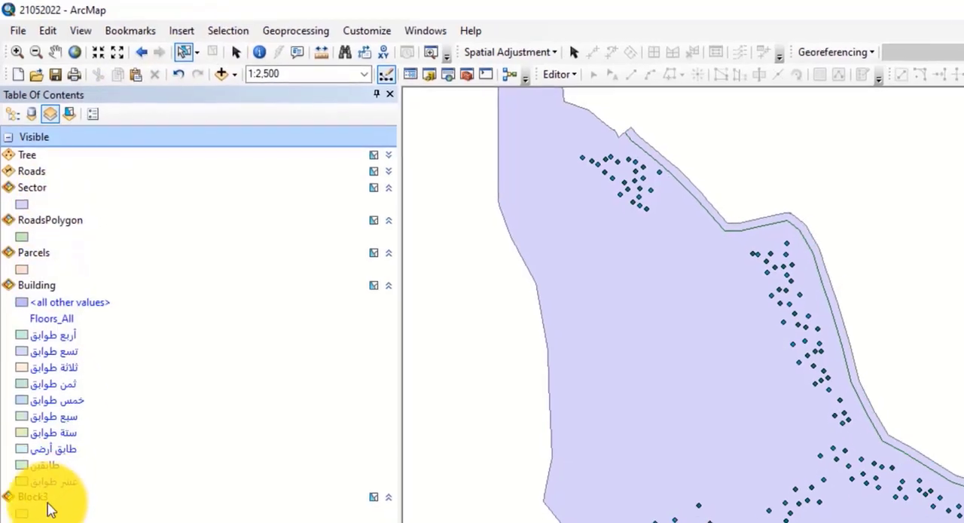
Step: Make the Block3 layer unselectable in the visibility listing and select the overlapping features in the northwestern part of the map
left_click(38, 480)
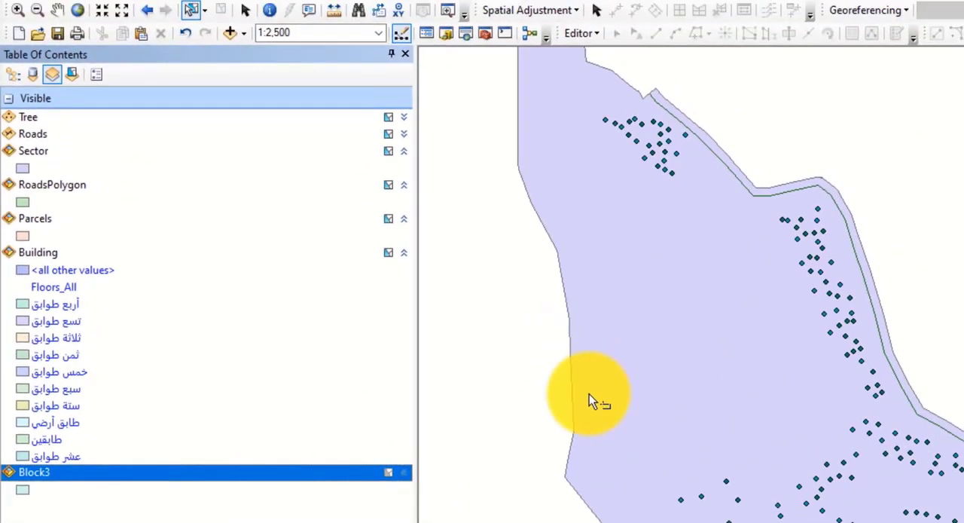
left_click_drag(666, 369, 736, 347)
left_click_drag(660, 386, 656, 392)
left_click_drag(577, 407, 538, 415)
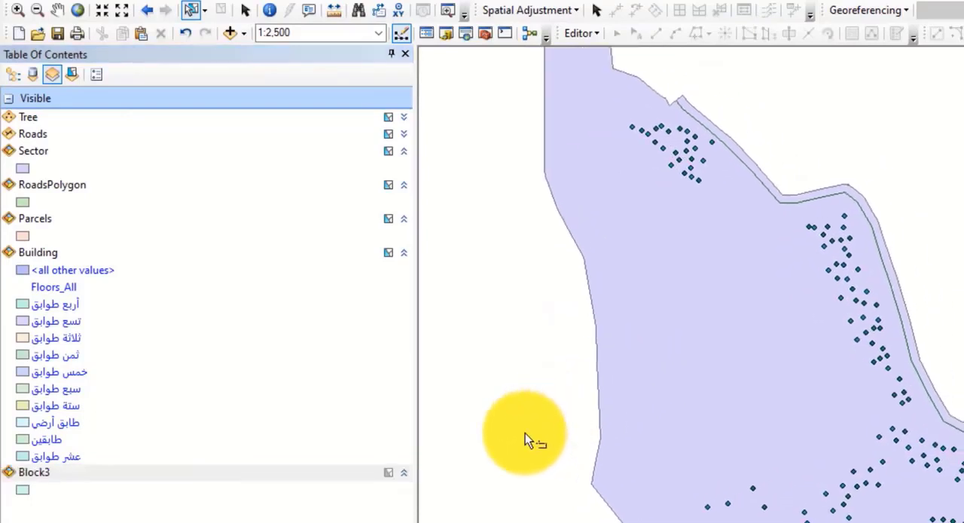
left_click(633, 331)
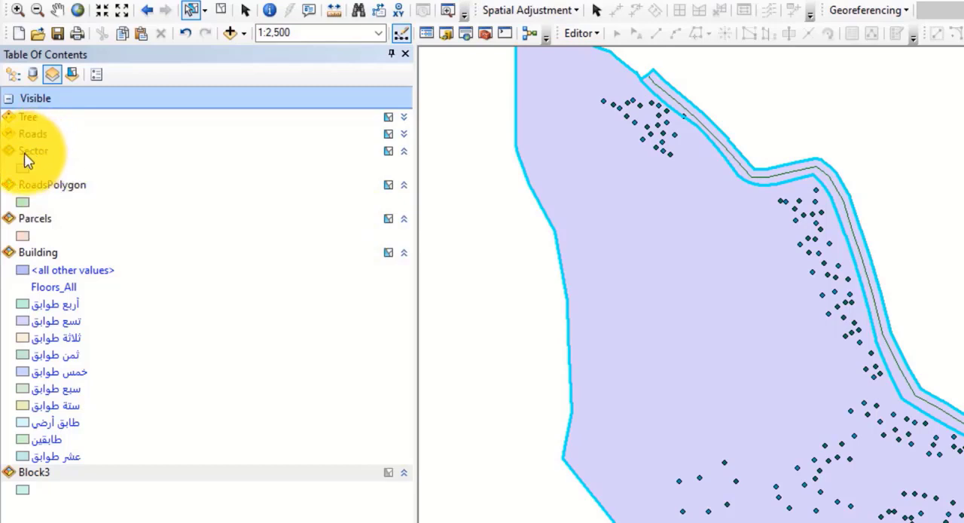
Step: Make the Sector layer unselectable and select only the northwestern parcel on the map
left_click(377, 155)
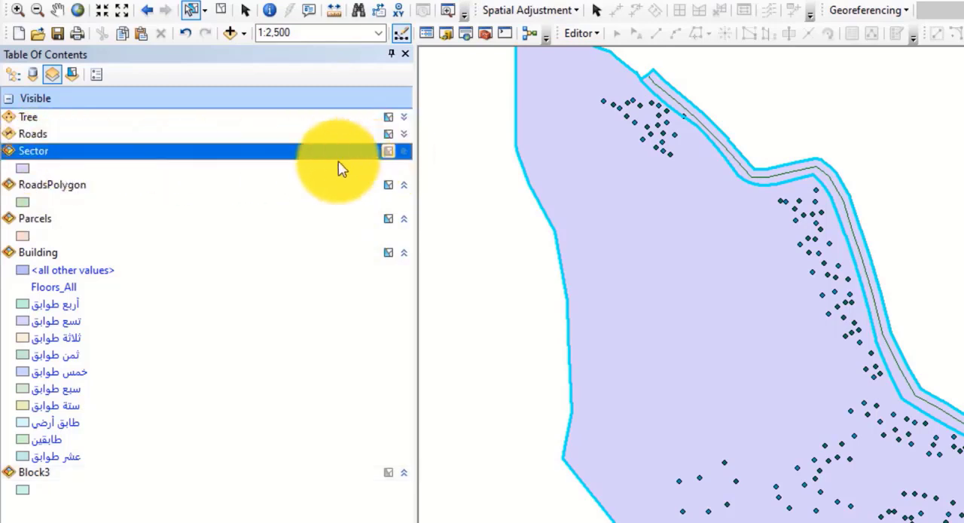
left_click(626, 314)
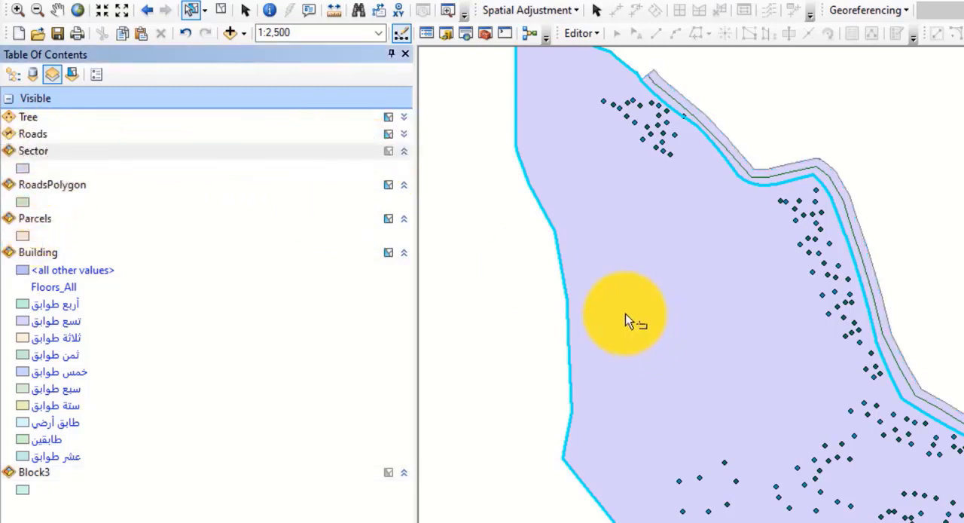
left_click_drag(634, 302, 580, 375)
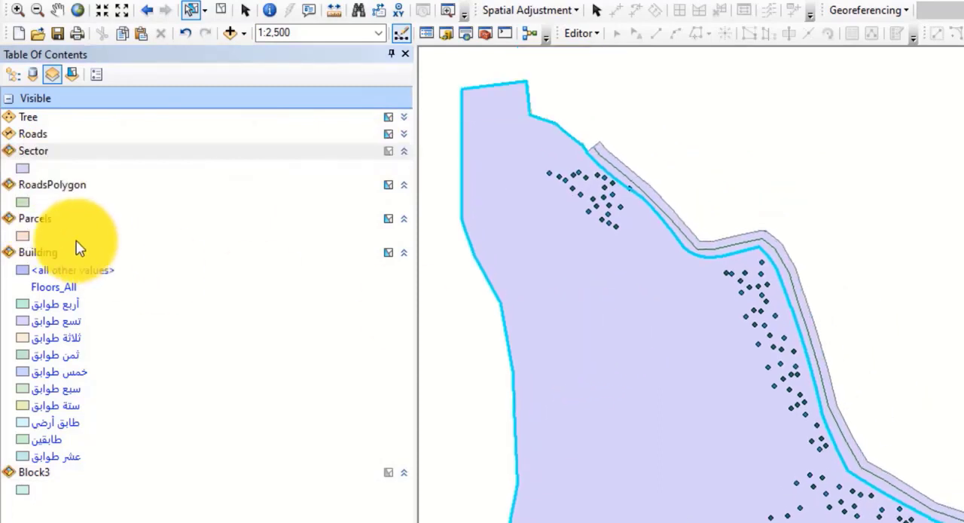
Step: Switch the Table of Contents to list layers by drawing order and hide the Sector layer
left_click(38, 223)
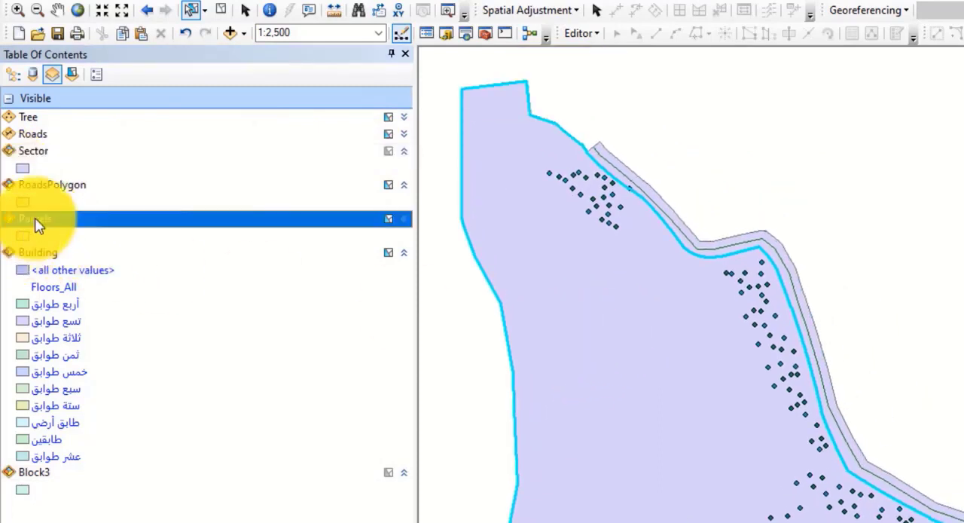
left_click(13, 74)
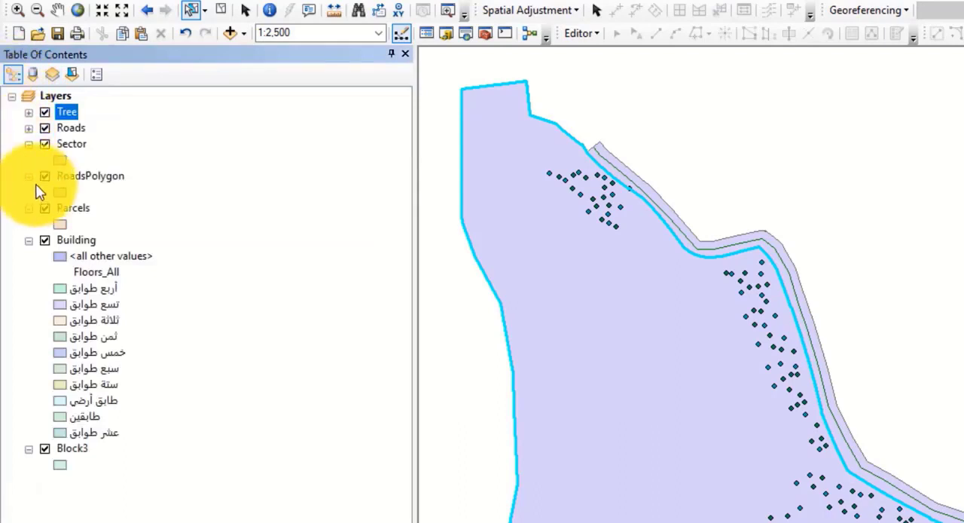
left_click(46, 144)
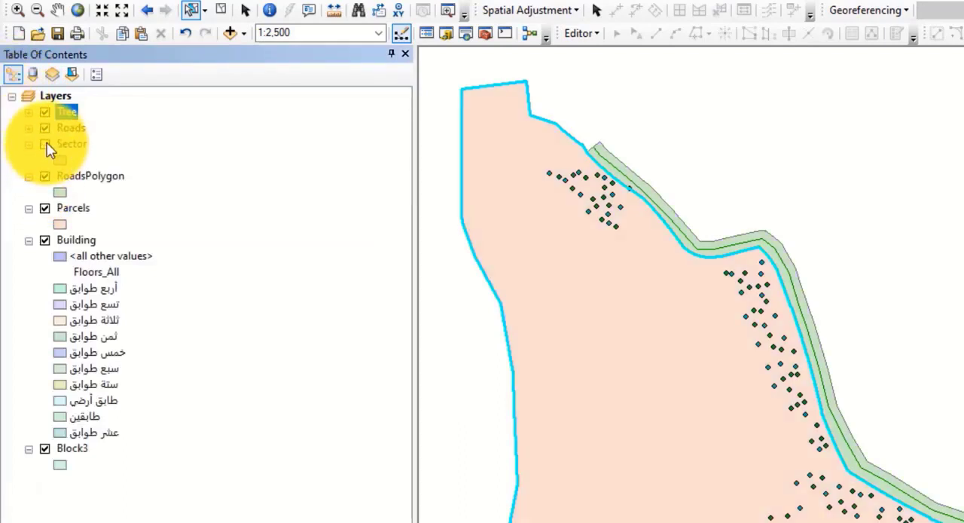
Step: Select individual parcels one after another along the western edge of the map
left_click_drag(749, 521, 617, 398)
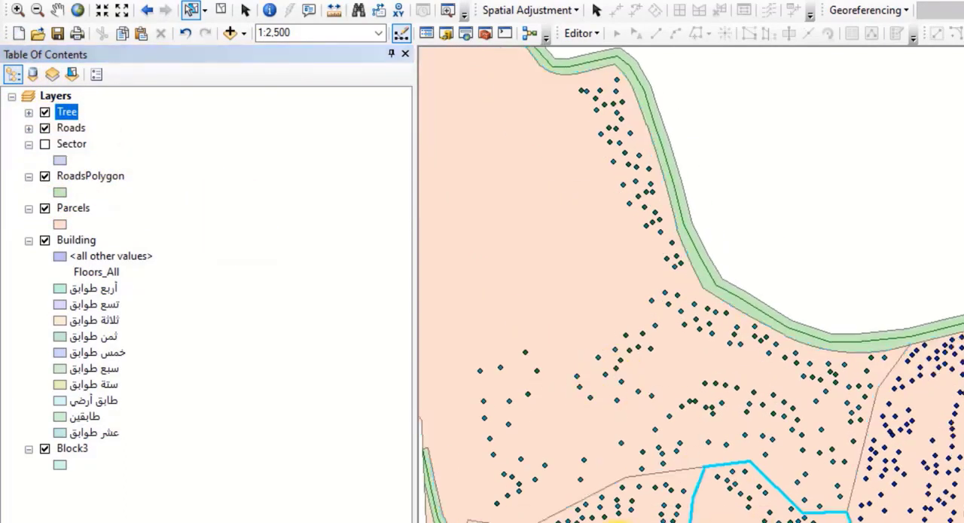
left_click_drag(643, 521, 715, 456)
left_click(518, 520)
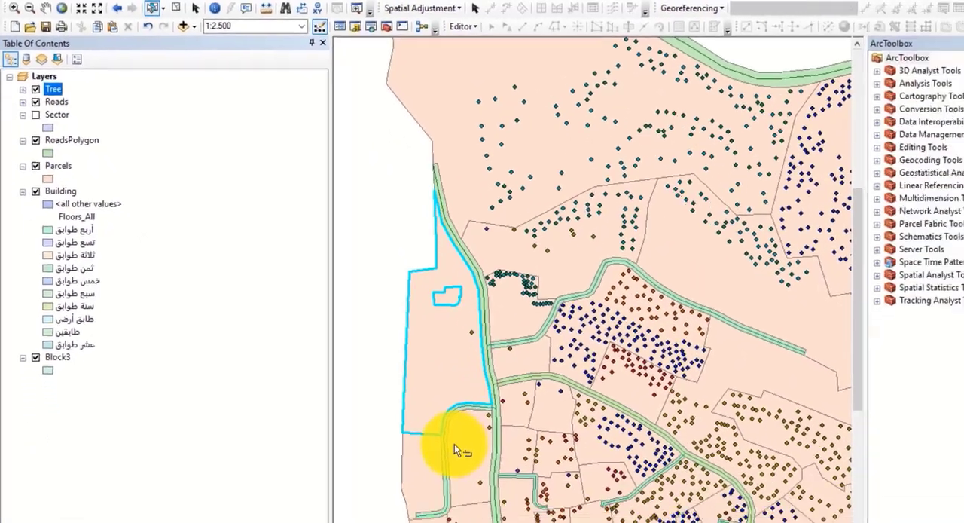
left_click(454, 443)
left_click(413, 476)
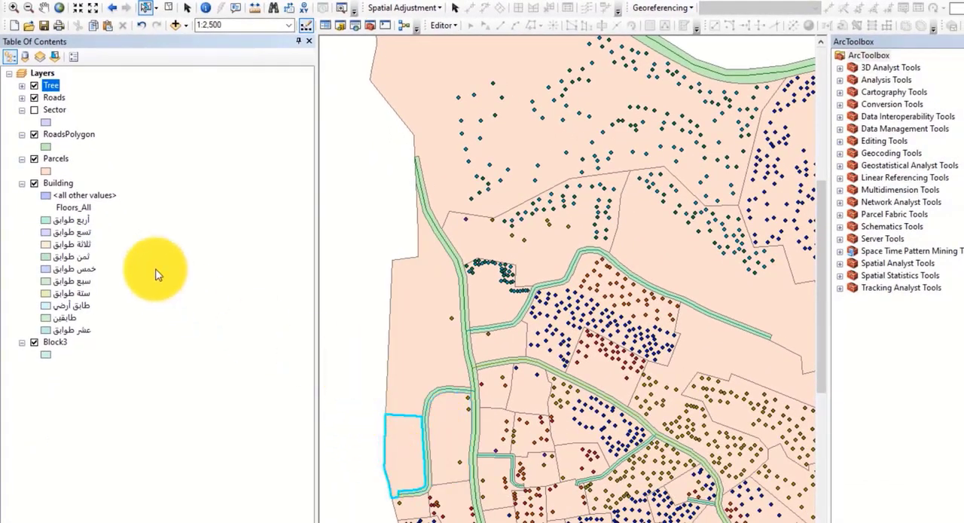
Step: Make the Sector layer selectable and visible again, with the Table of Contents listing layers by visibility
left_click(39, 57)
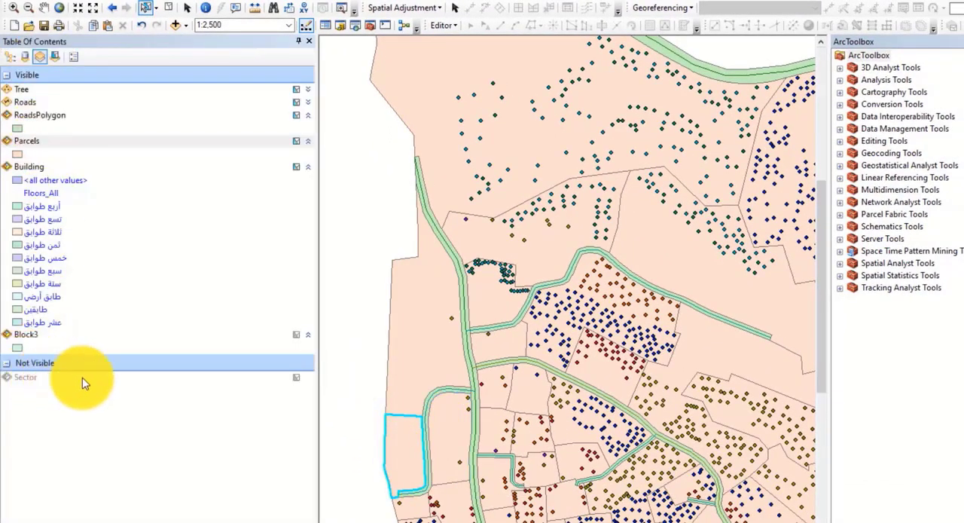
left_click(293, 378)
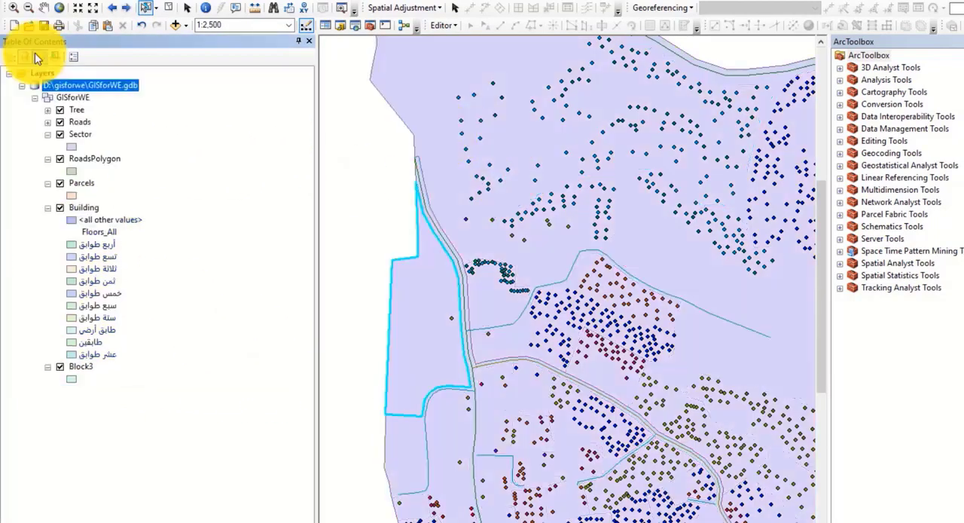
left_click(39, 57)
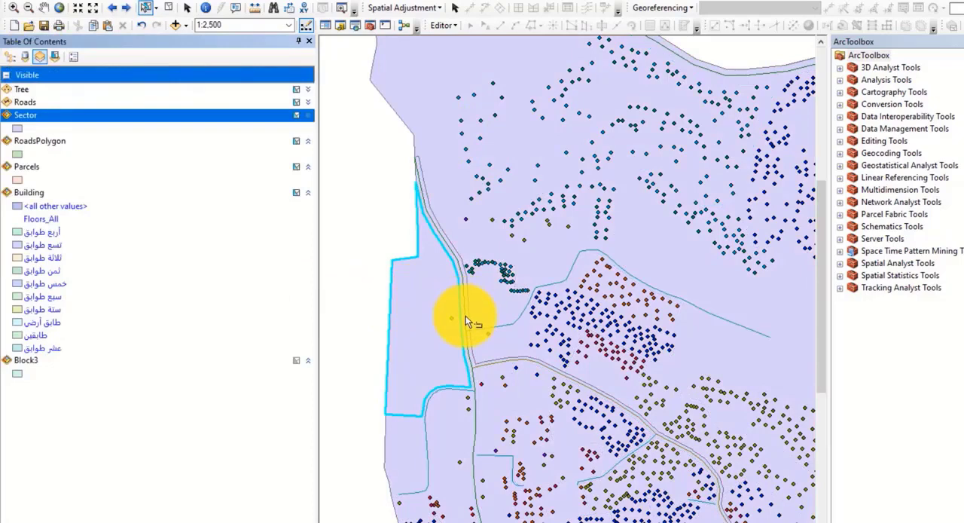
Step: Select the overlapping Sector and Parcels features in the southwestern part of the map
left_click(436, 327)
right_click(534, 425)
left_click(593, 447)
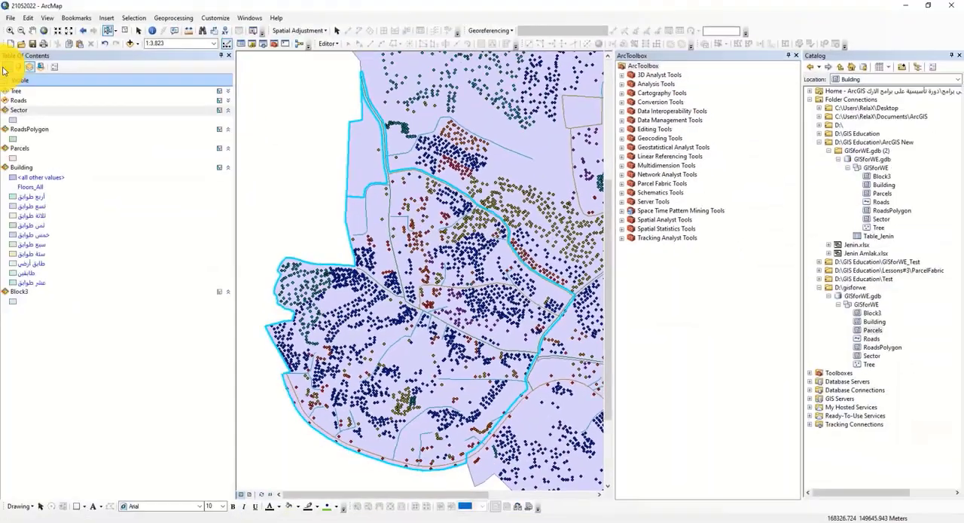
Step: Hide the Block3 layer in the drawing-order listing and select it under Not Visible in the visibility listing
left_click(7, 67)
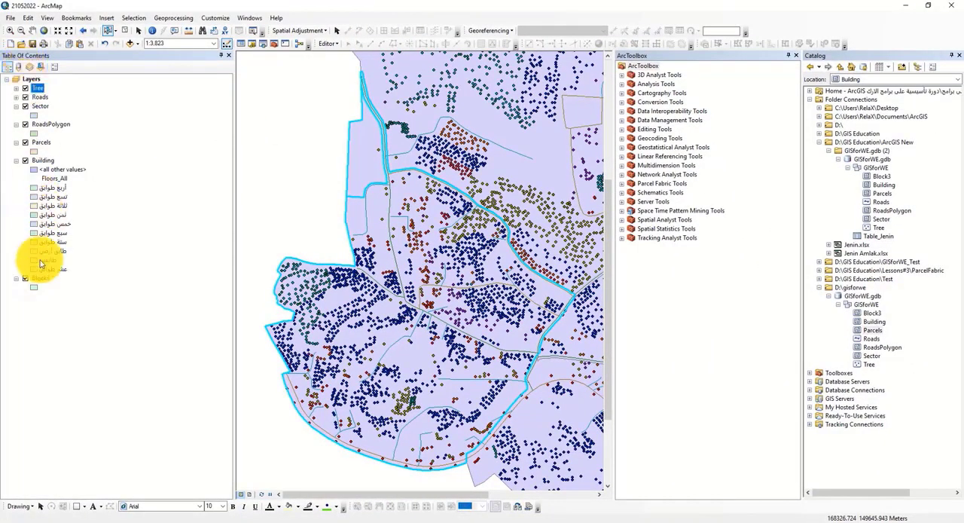
left_click(28, 66)
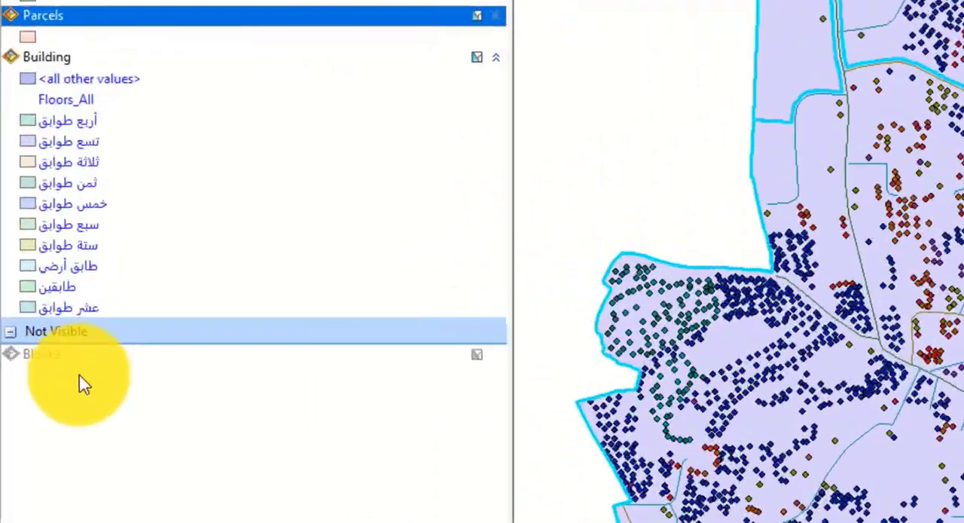
left_click(15, 304)
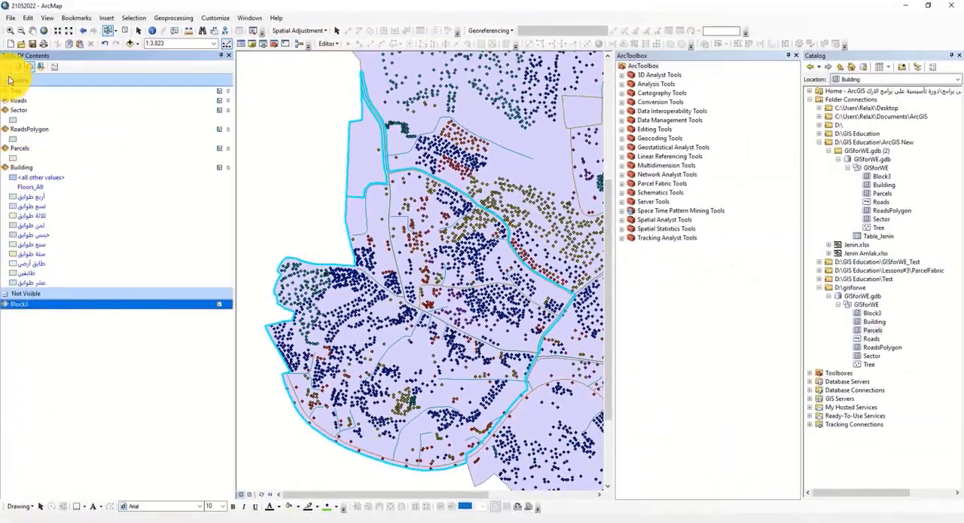
Step: Show the Block3 layer again from the drawing-order listing and return to listing layers by visibility
left_click(9, 42)
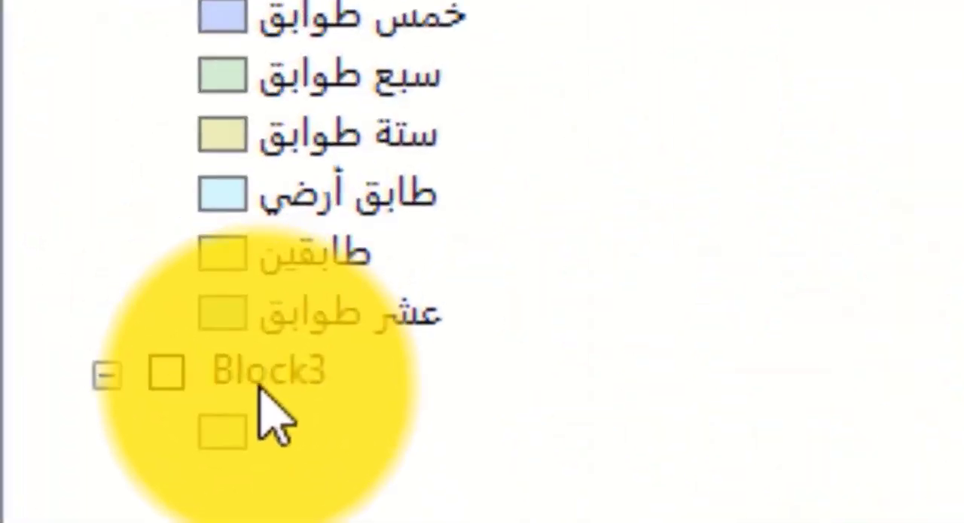
left_click(248, 373)
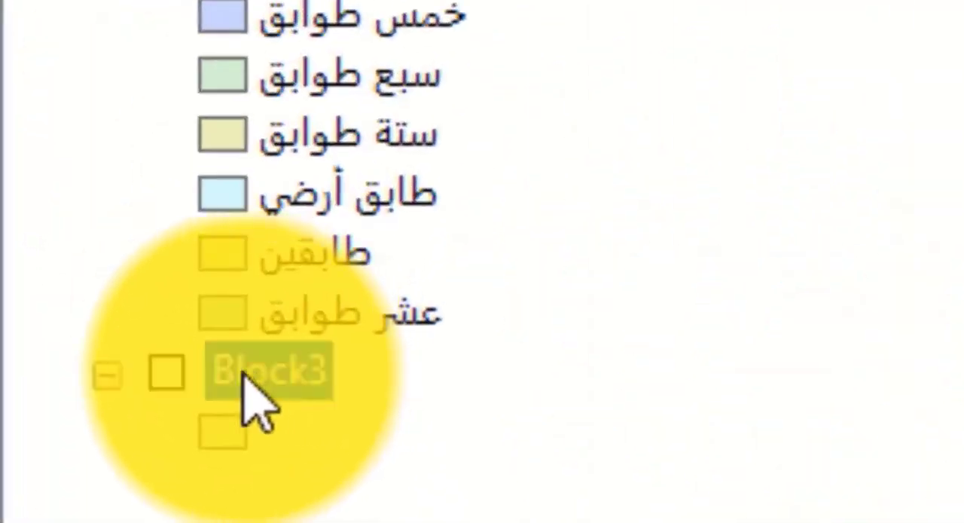
left_click(154, 371)
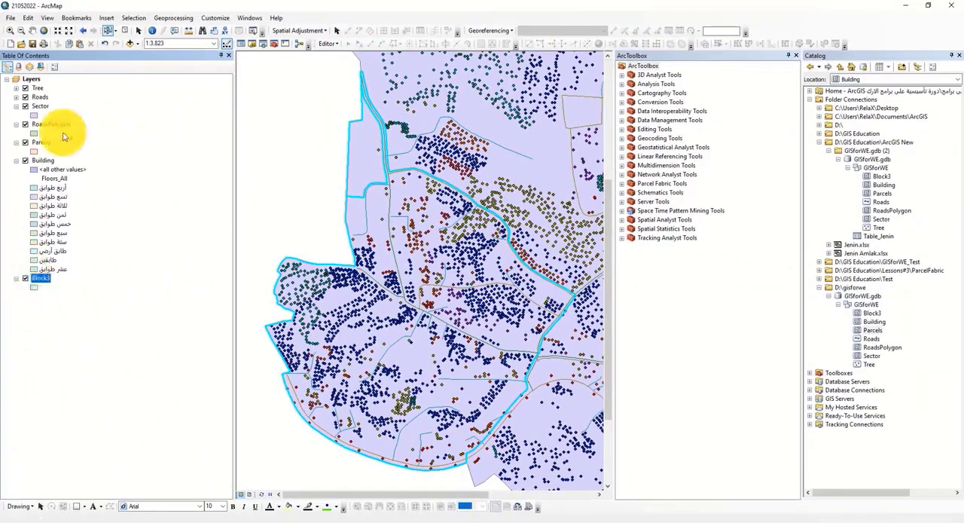
left_click(28, 67)
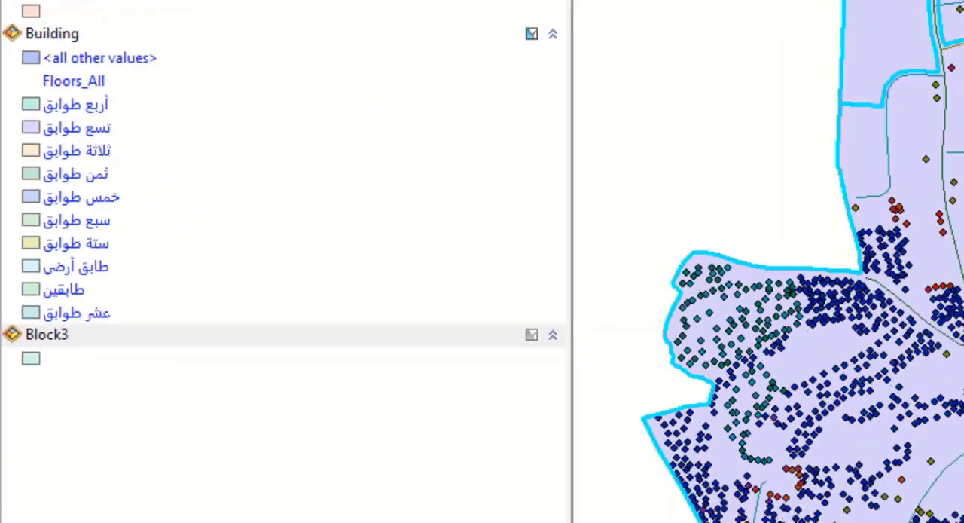
Step: Hide the Block3 layer from the drawing-order listing and make it selectable in the visibility listing
left_click(8, 67)
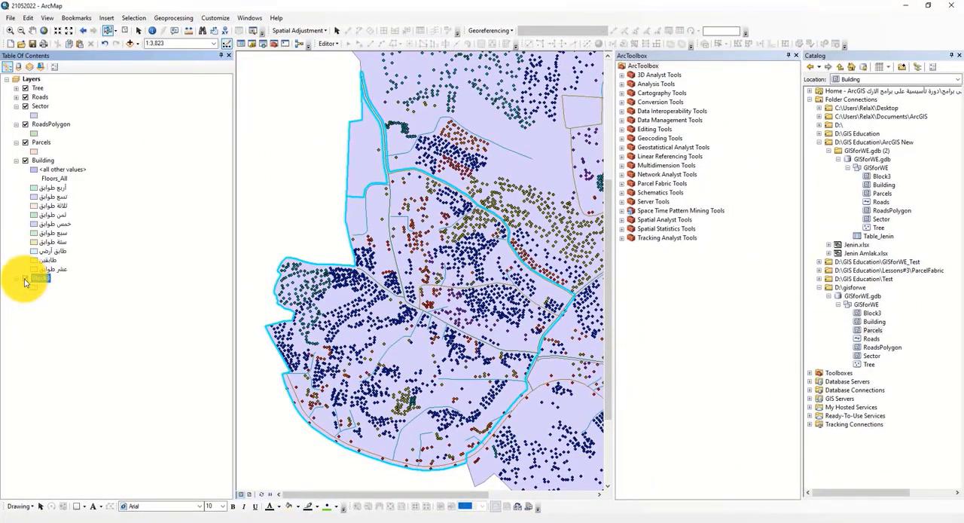
left_click(29, 66)
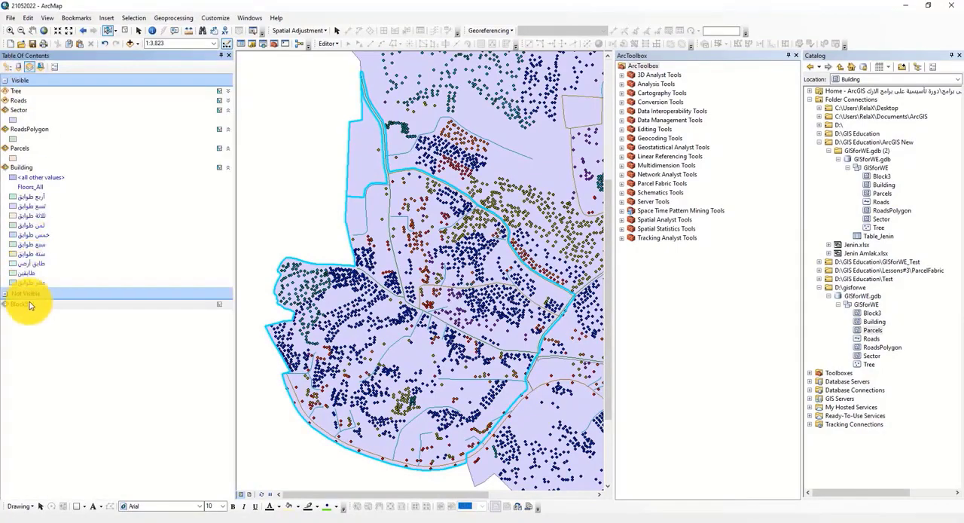
left_click(18, 304)
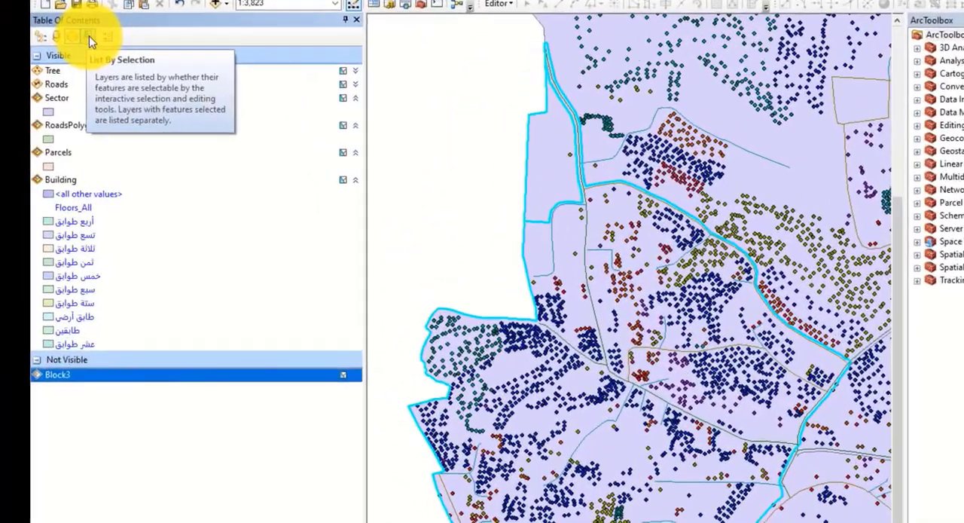
Step: Switch the Table of Contents to list layers by selection, comparing it with the visibility listing
left_click(88, 36)
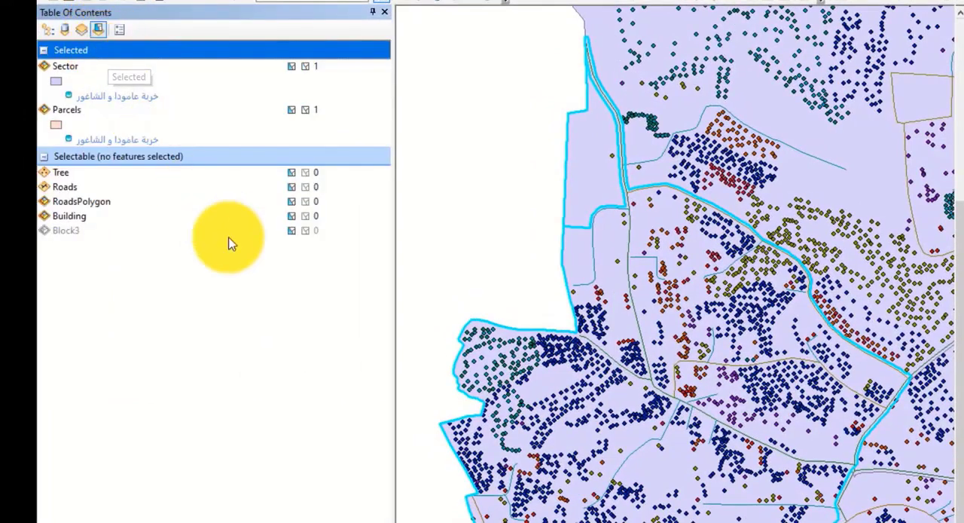
left_click_drag(538, 161, 556, 350)
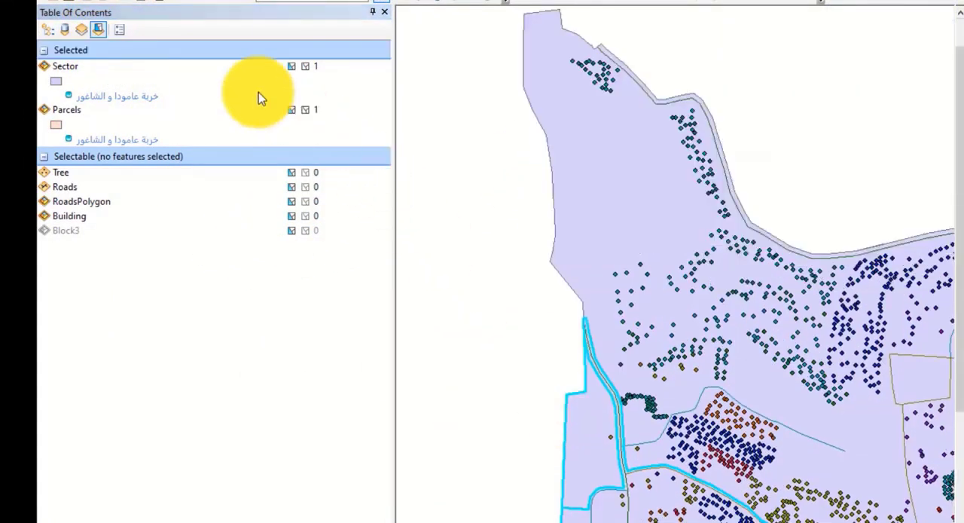
left_click(83, 29)
left_click(99, 29)
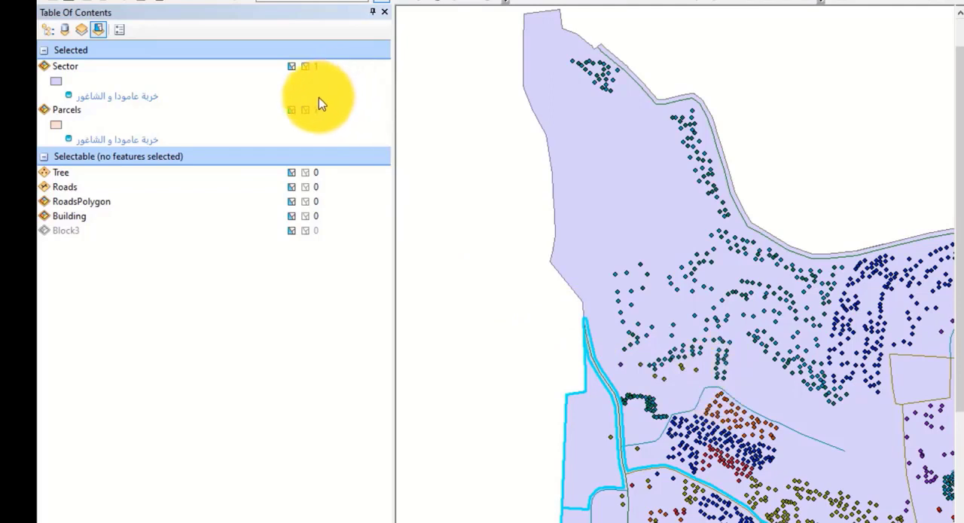
Step: Check the Selected and Selectable groups, and box-select a cluster of trees with the overlapping polygons in the northwestern area
left_click(69, 52)
left_click(80, 158)
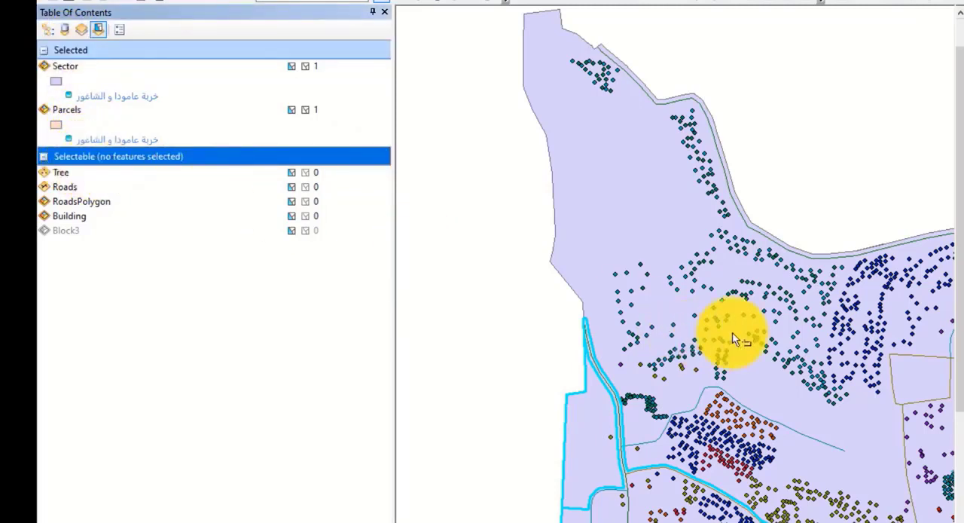
left_click_drag(651, 159, 589, 316)
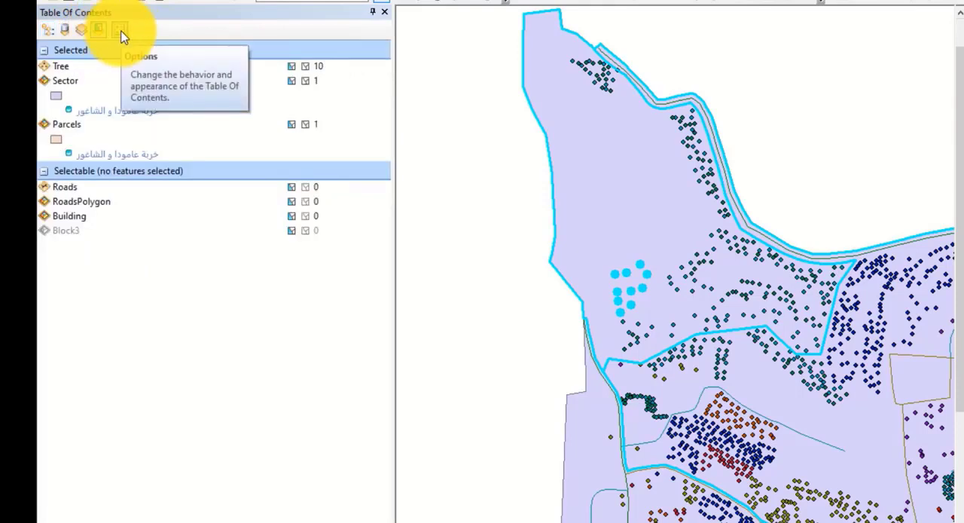
Step: Review the selection and layer-sorting preferences in the Table of Contents options and close them without changes
left_click(121, 33)
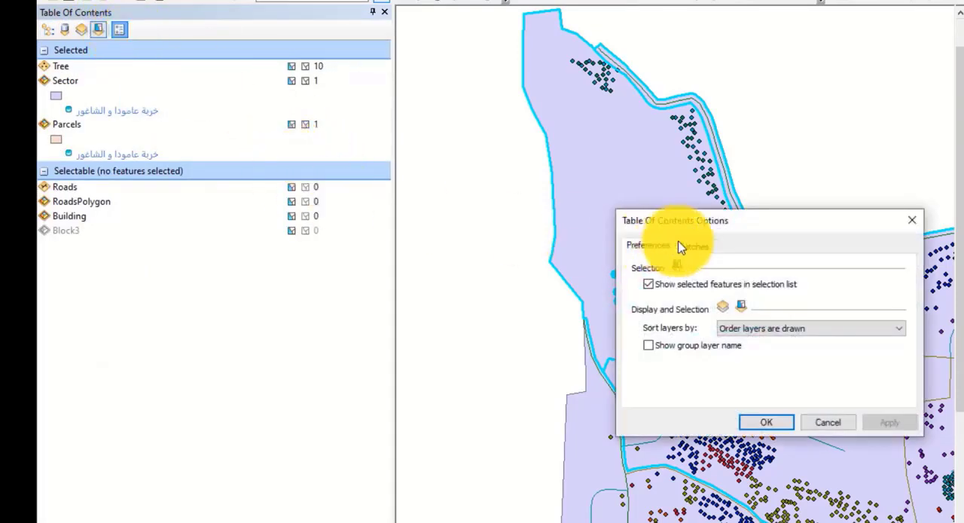
left_click_drag(751, 230, 750, 198)
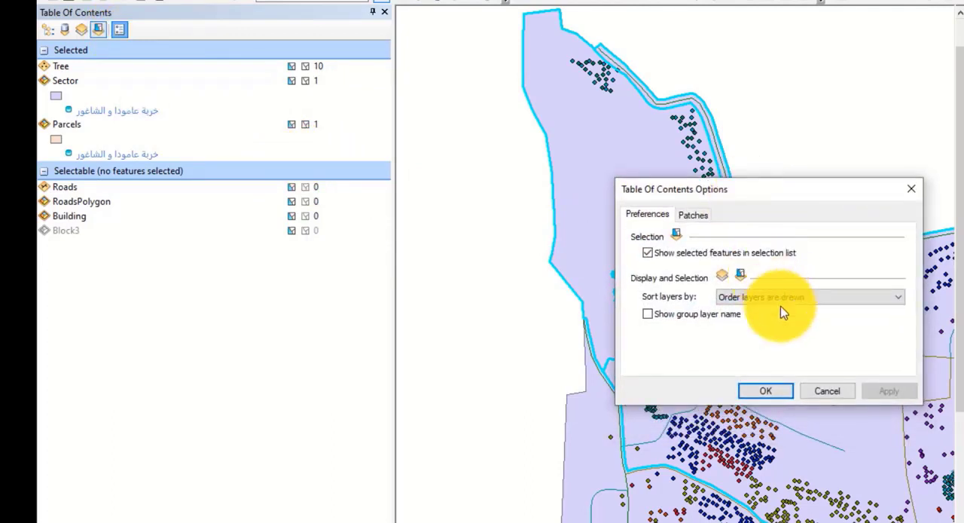
left_click(829, 396)
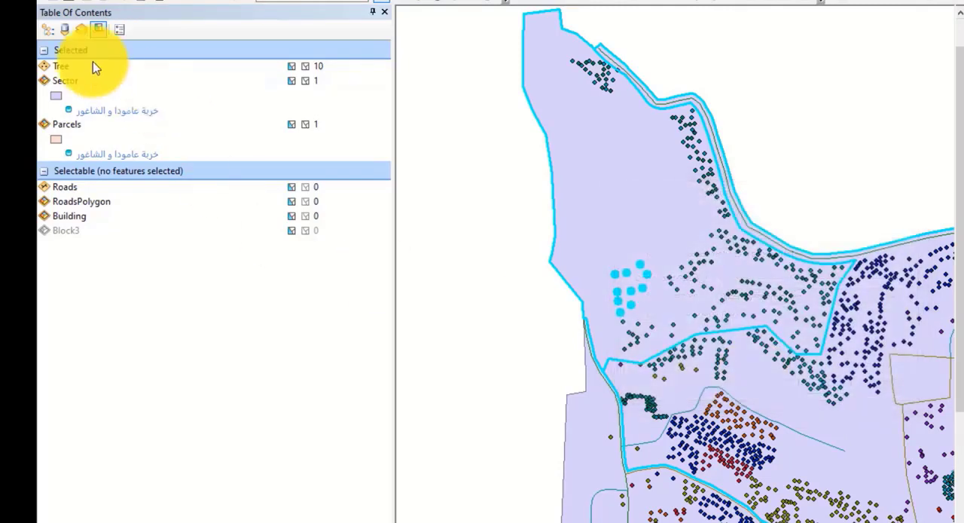
Step: Return the Table of Contents to listing layers by drawing order and clear the feature selection
left_click(48, 28)
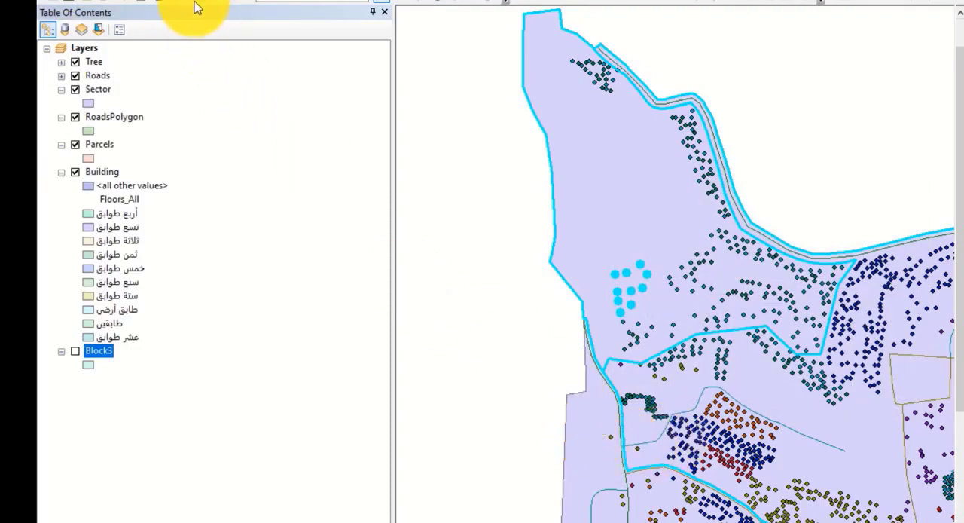
left_click(141, 23)
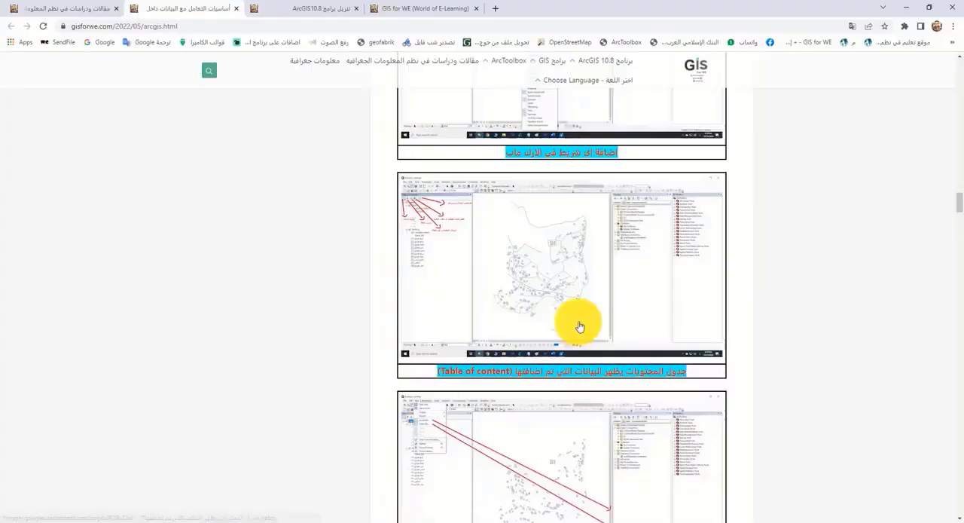
Step: Check the web article's section on the scroll bars and status bar, and switch back to ArcMap
scroll(577, 322, "down", 5)
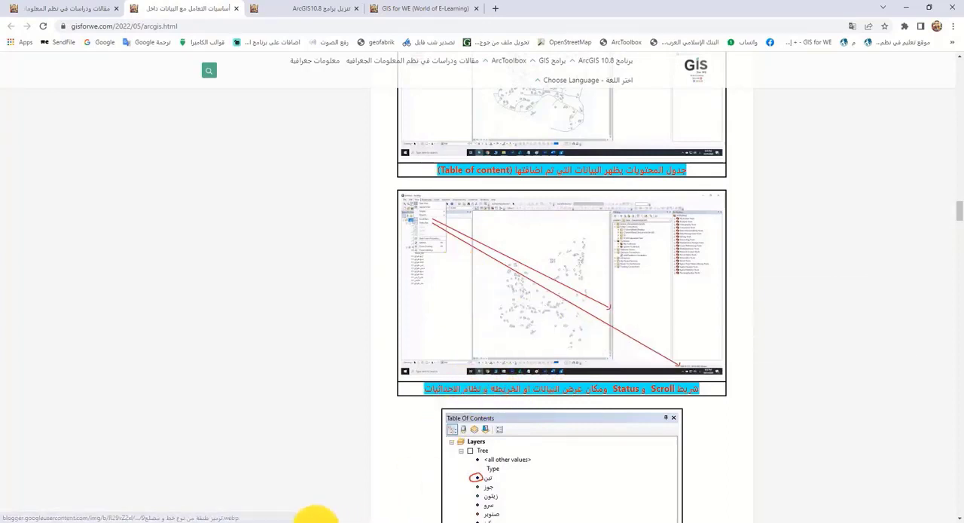
mouse_move(259, 519)
left_click(337, 486)
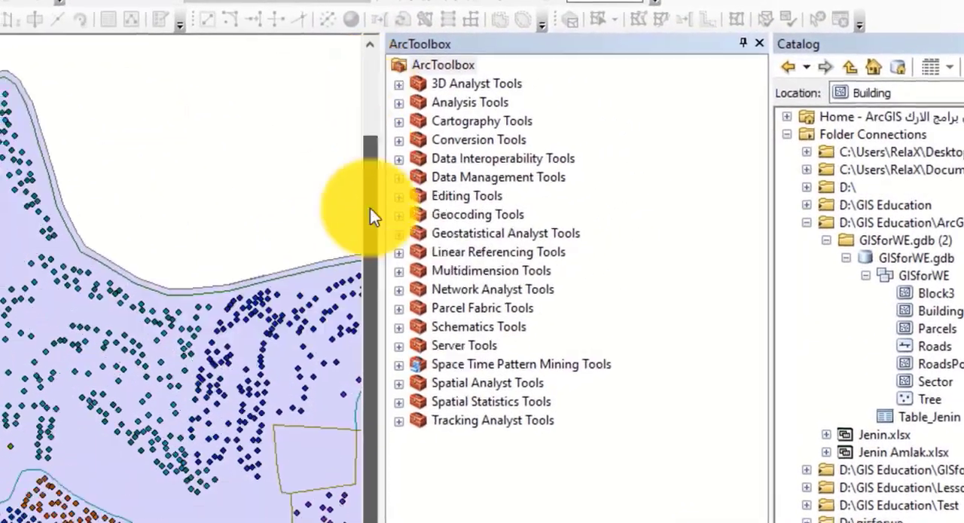
Step: Use the map's vertical and horizontal scroll bars to bring the southwestern part of the area into view
left_click_drag(370, 208, 371, 390)
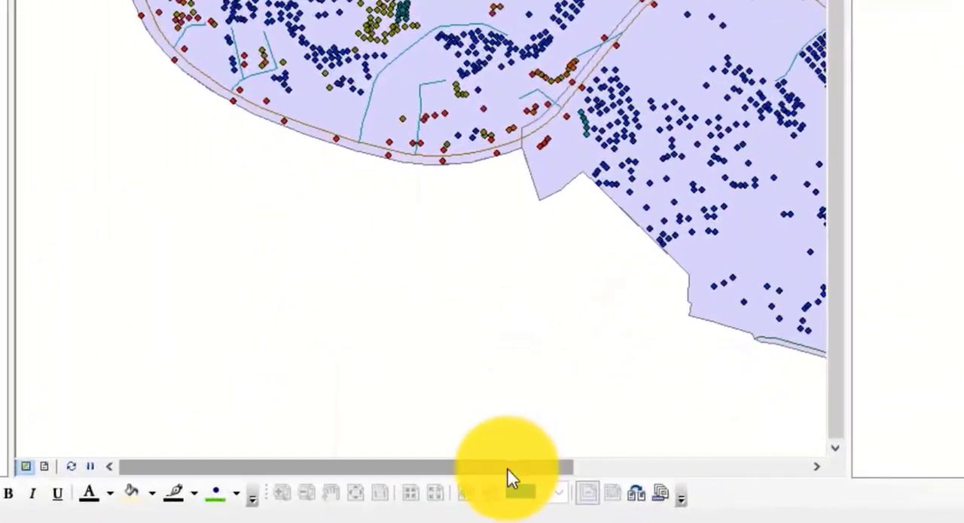
left_click_drag(504, 478, 464, 474)
left_click_drag(607, 86, 534, 382)
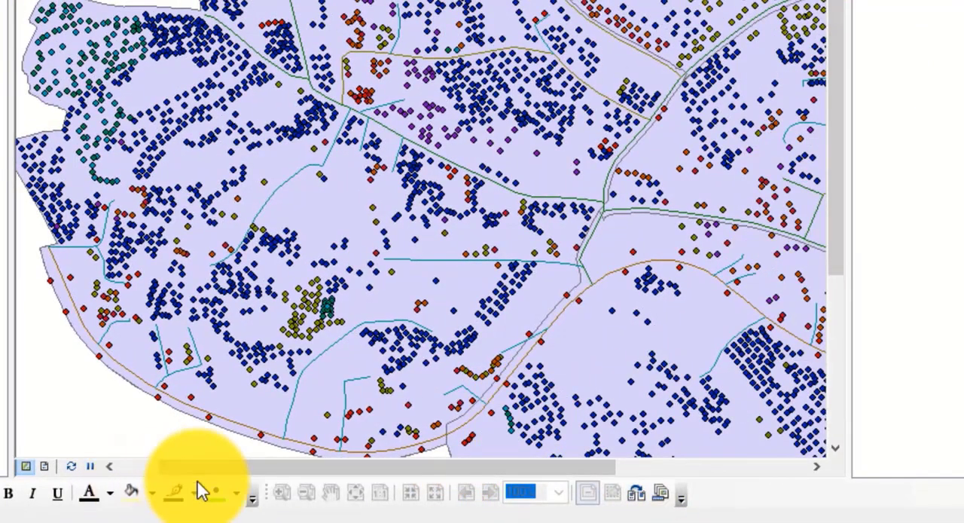
left_click_drag(189, 474, 125, 470)
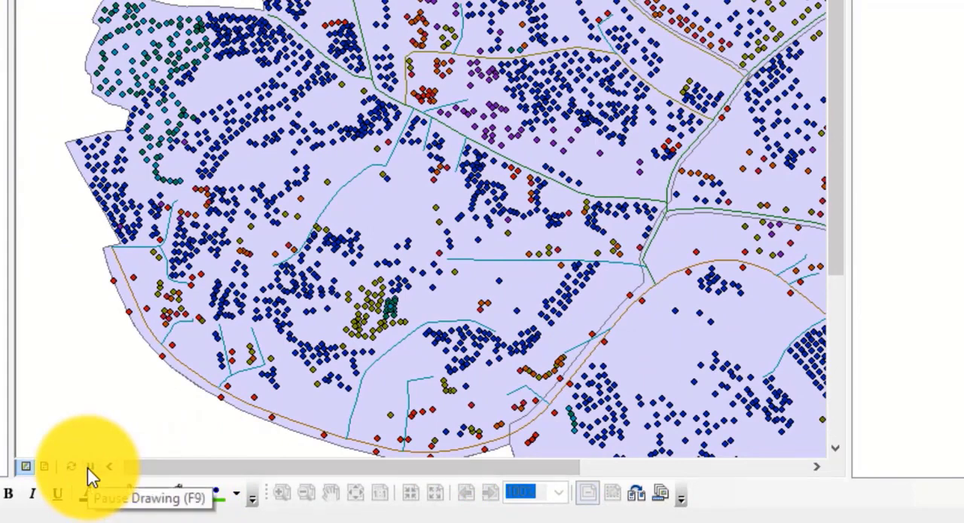
Step: Pause and resume map drawing, and preview the map in layout view before returning to data view
left_click(89, 468)
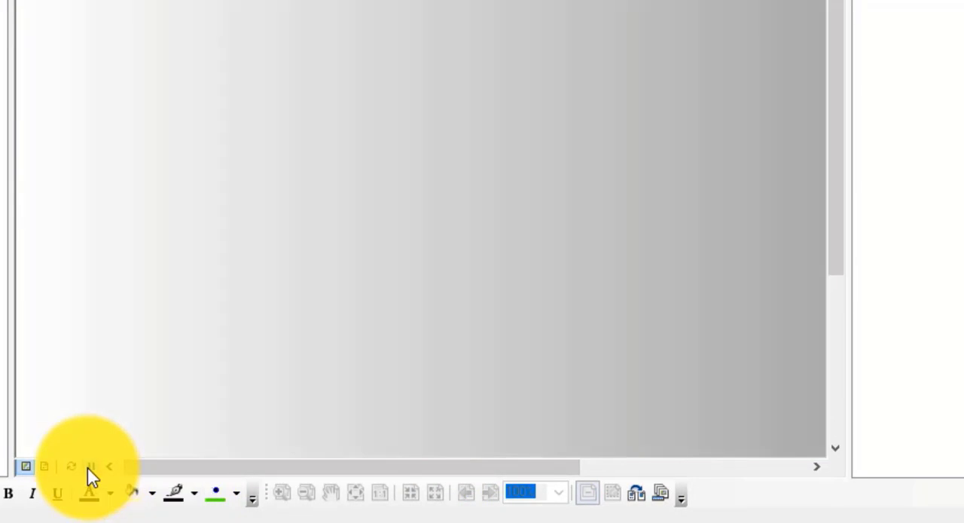
left_click(89, 469)
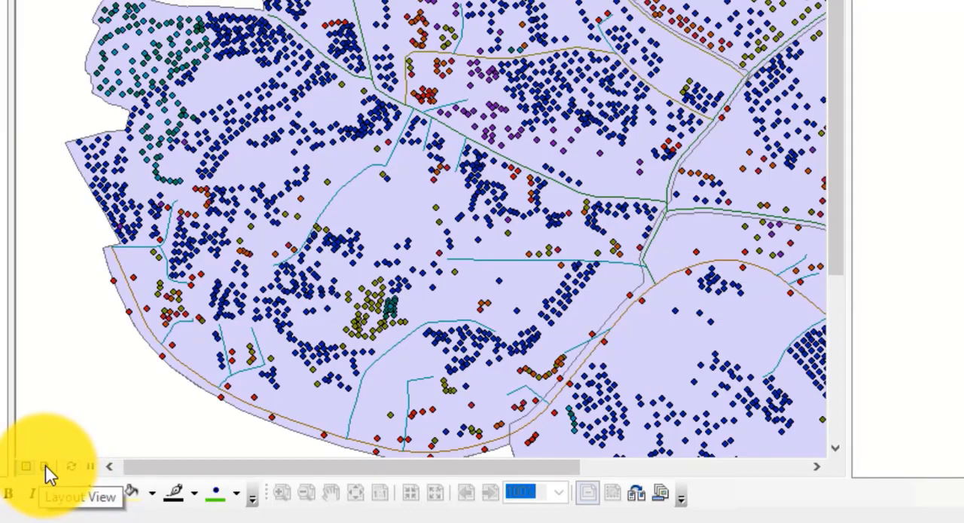
left_click(46, 467)
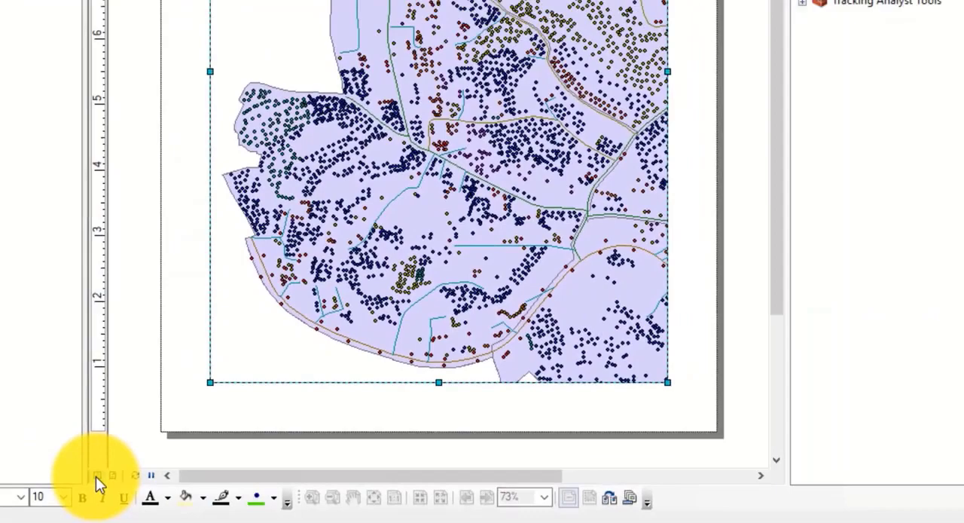
left_click(260, 497)
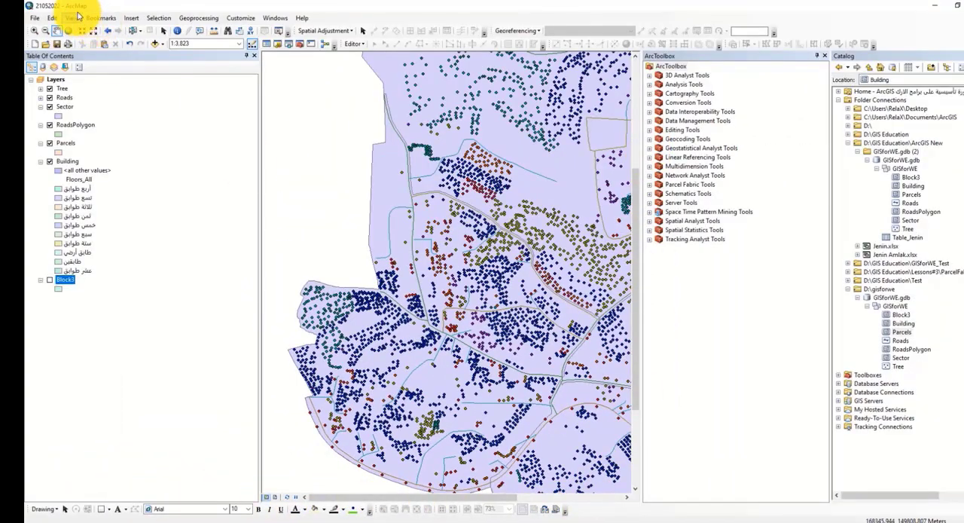
Step: Hide the map window's scroll bars and show them again
left_click(53, 19)
mouse_move(70, 17)
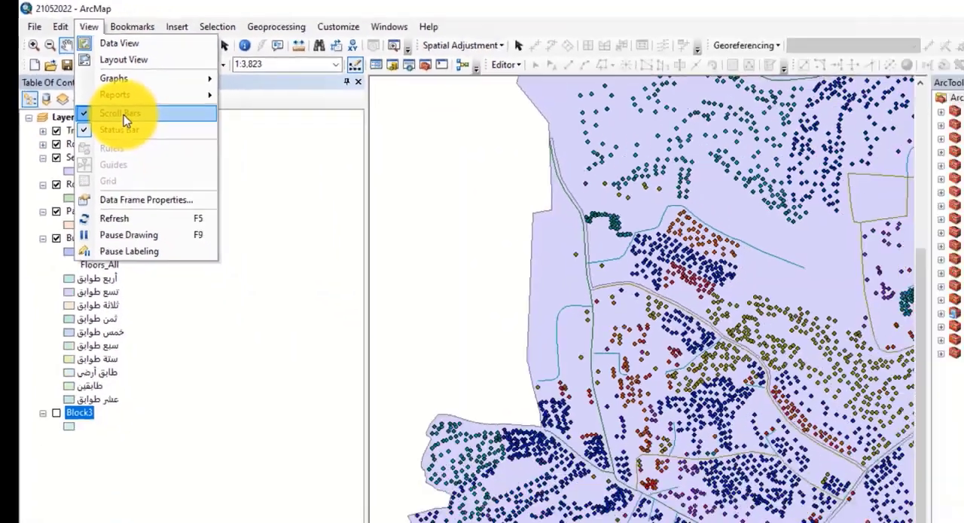
left_click(247, 203)
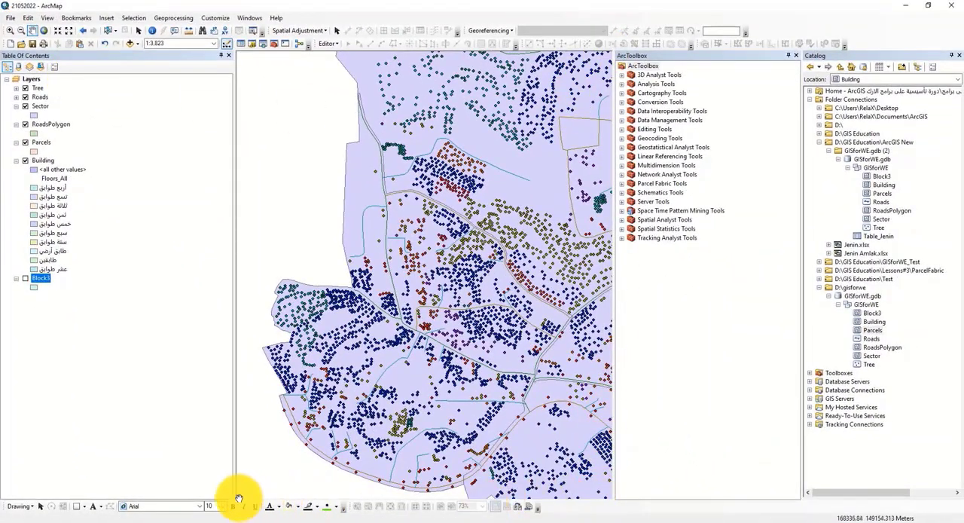
left_click(31, 18)
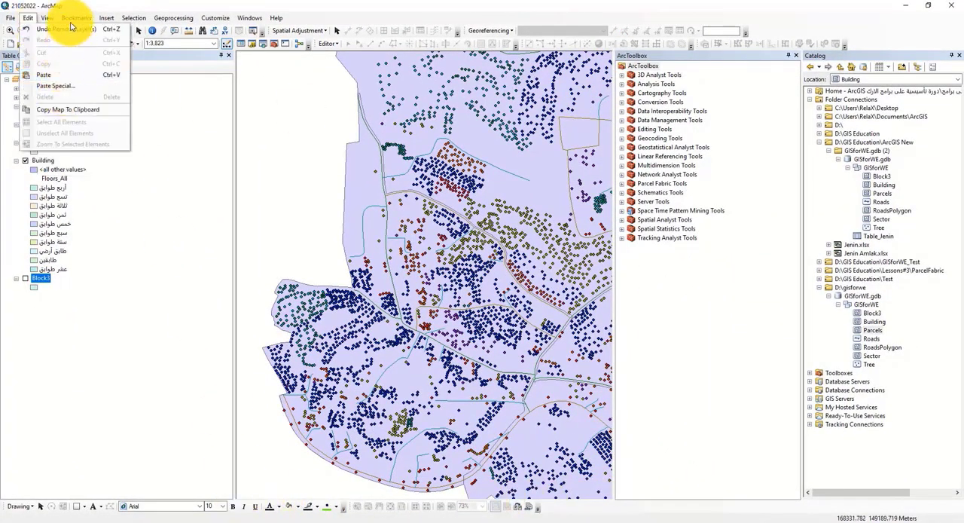
mouse_move(48, 17)
left_click(68, 76)
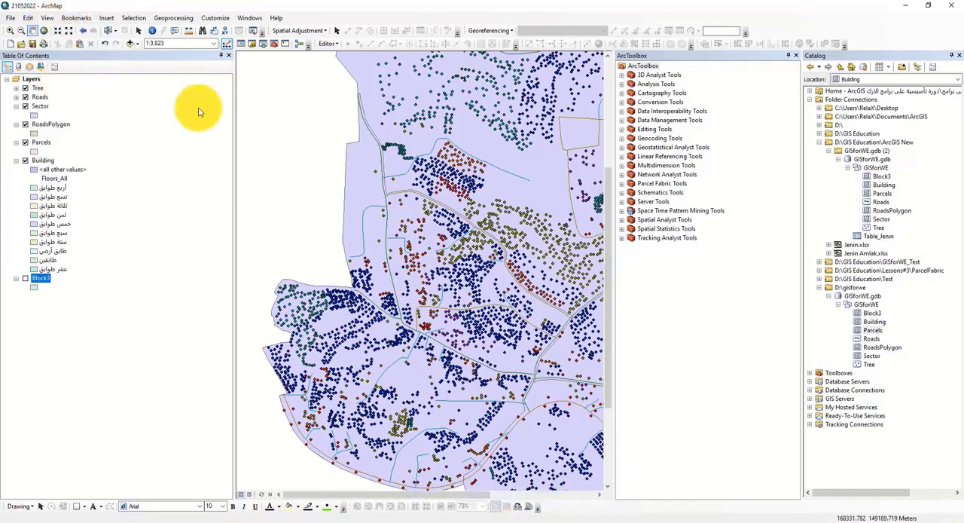
Step: Examine the status bar's coordinate read-out and units while moving across the map to its eastern edge
left_click(48, 19)
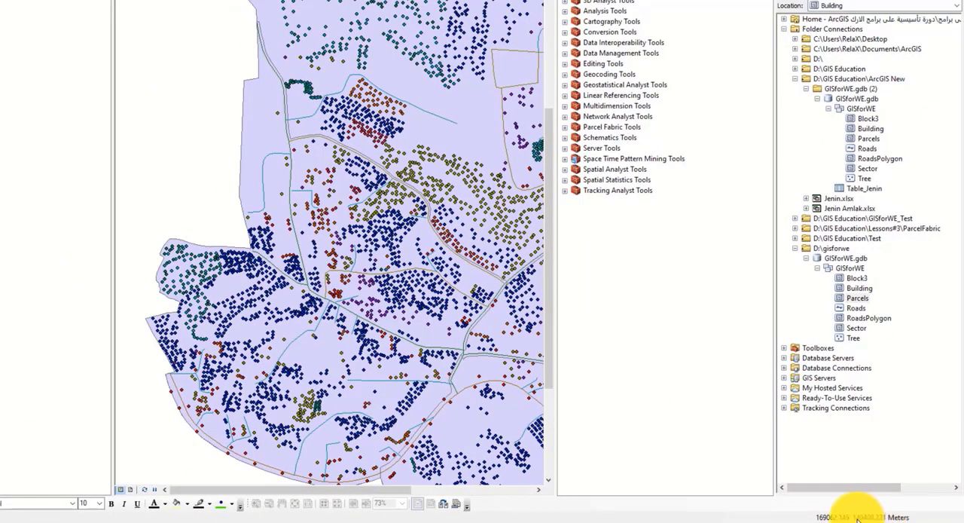
left_click_drag(366, 288, 128, 272)
left_click_drag(331, 301, 237, 134)
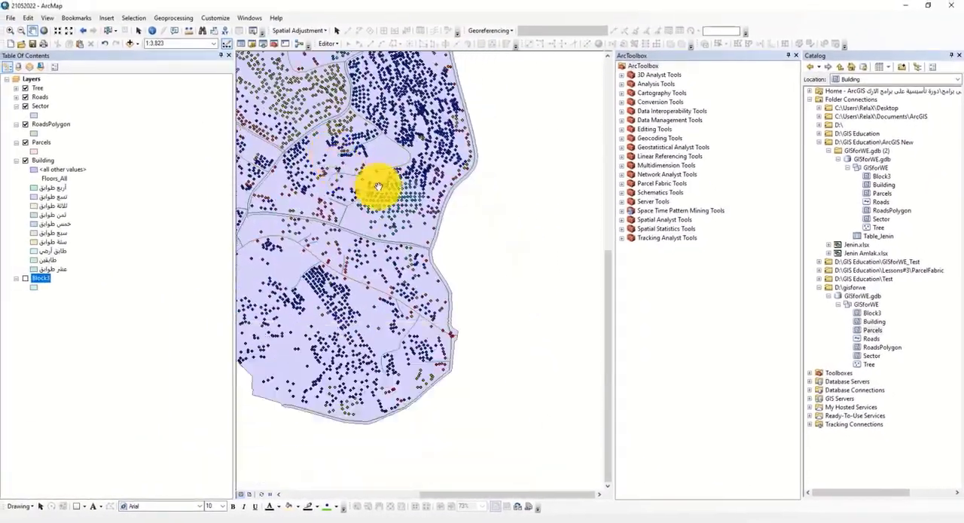
scroll(496, 274, "up", 3)
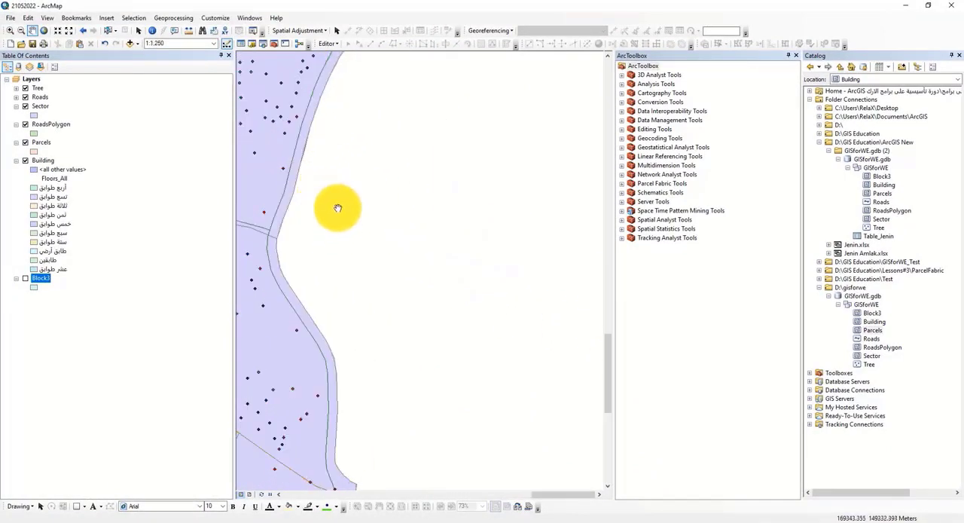
left_click_drag(328, 188, 389, 243)
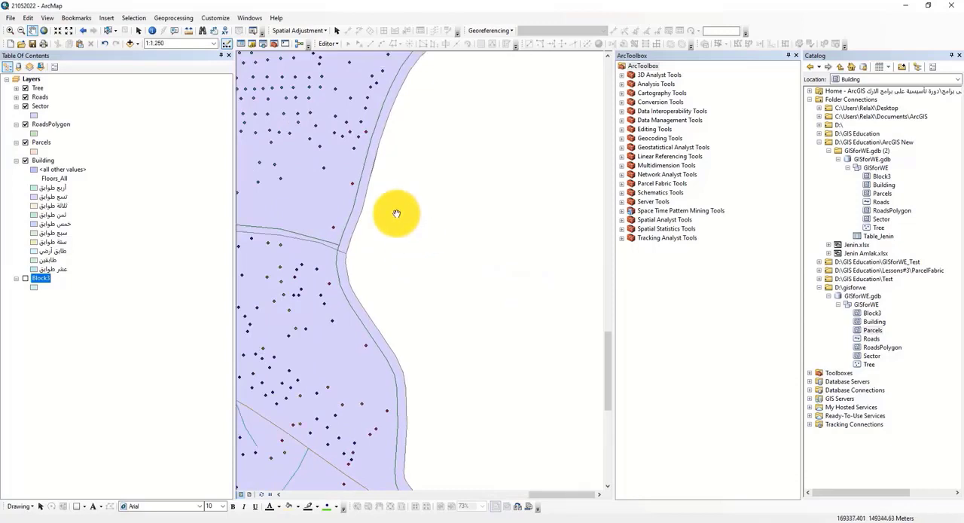
Step: Turn the status bar off and back on
left_click(48, 17)
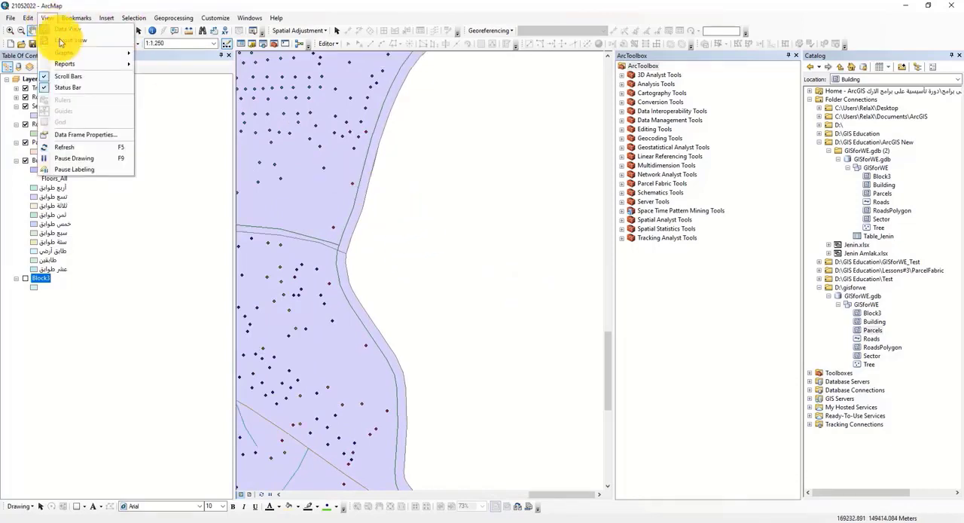
left_click(74, 94)
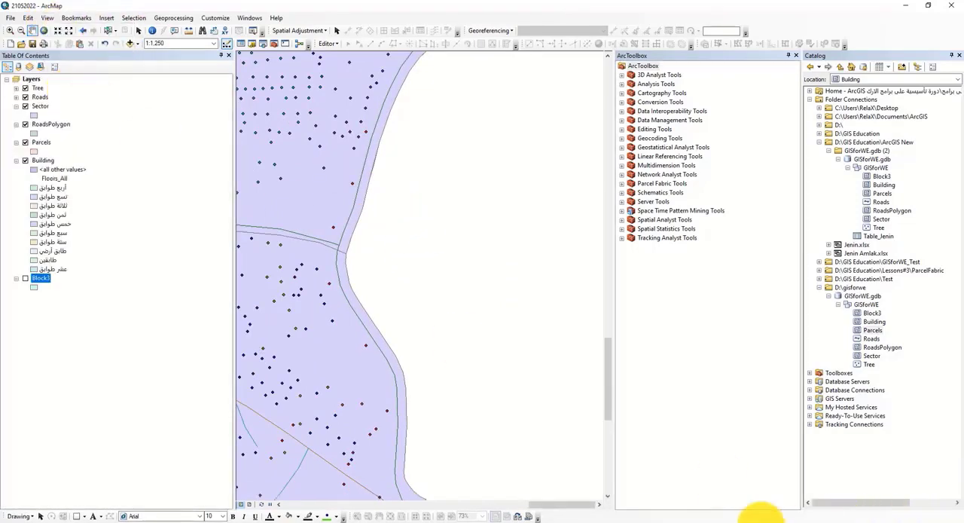
left_click(47, 17)
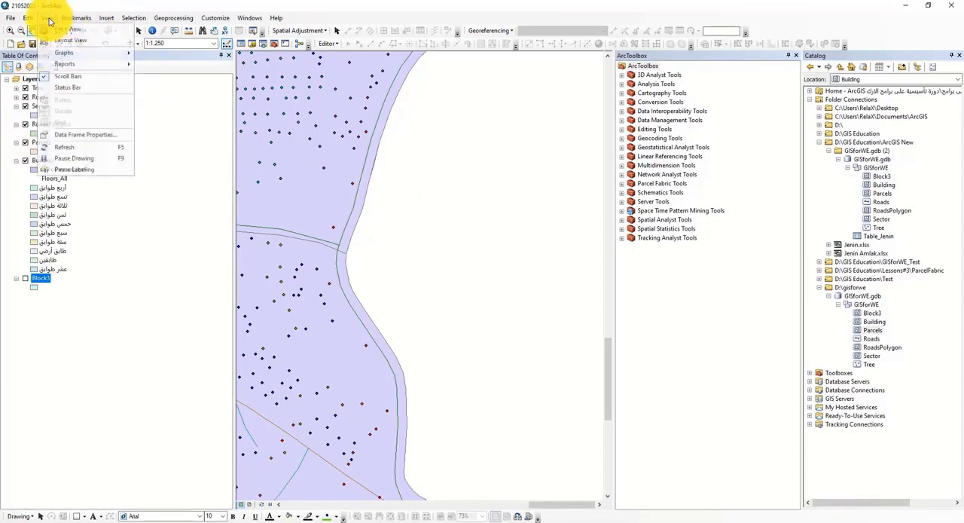
left_click(62, 89)
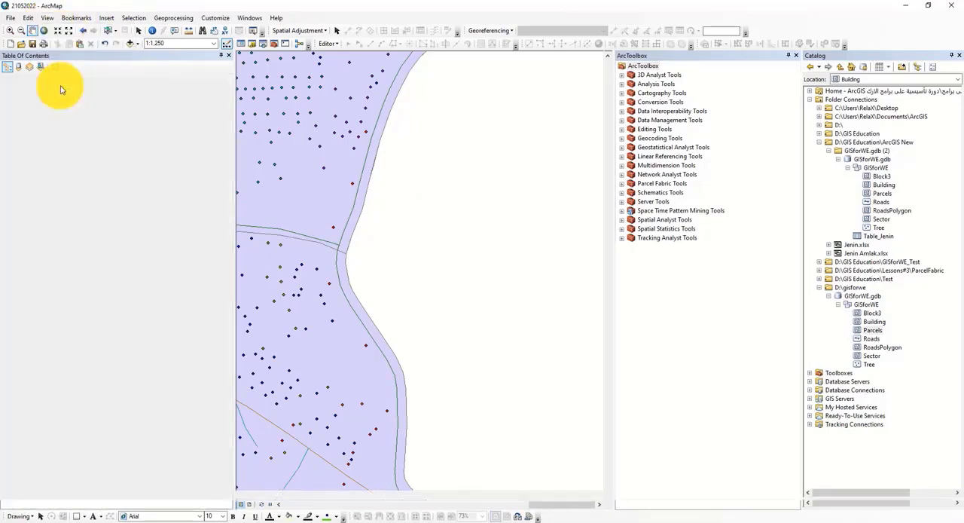